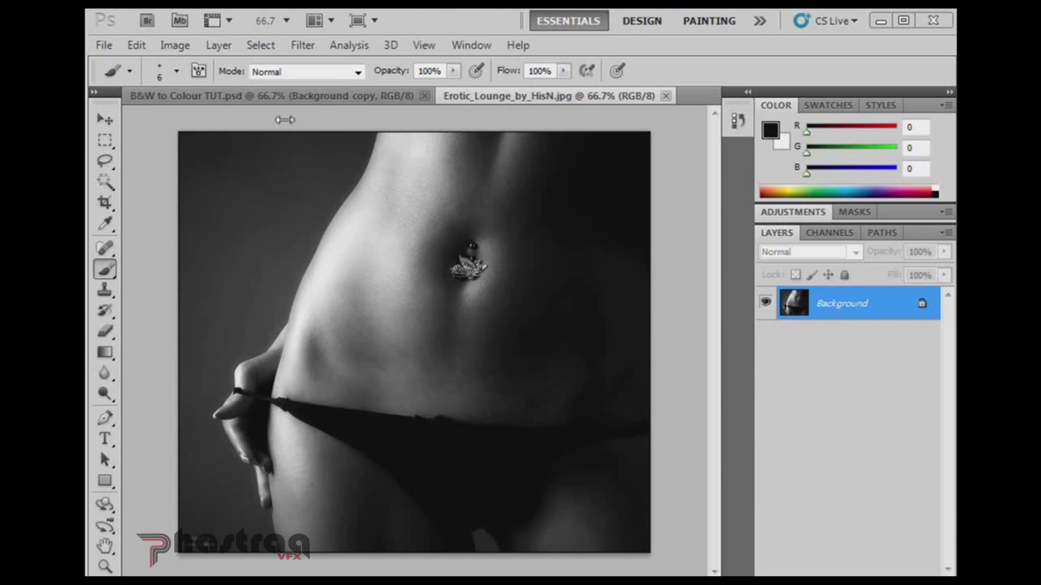
# Duplicate the Background layer of the black-and-white photo and hide the original Background layer
pyautogui.click(307, 104)
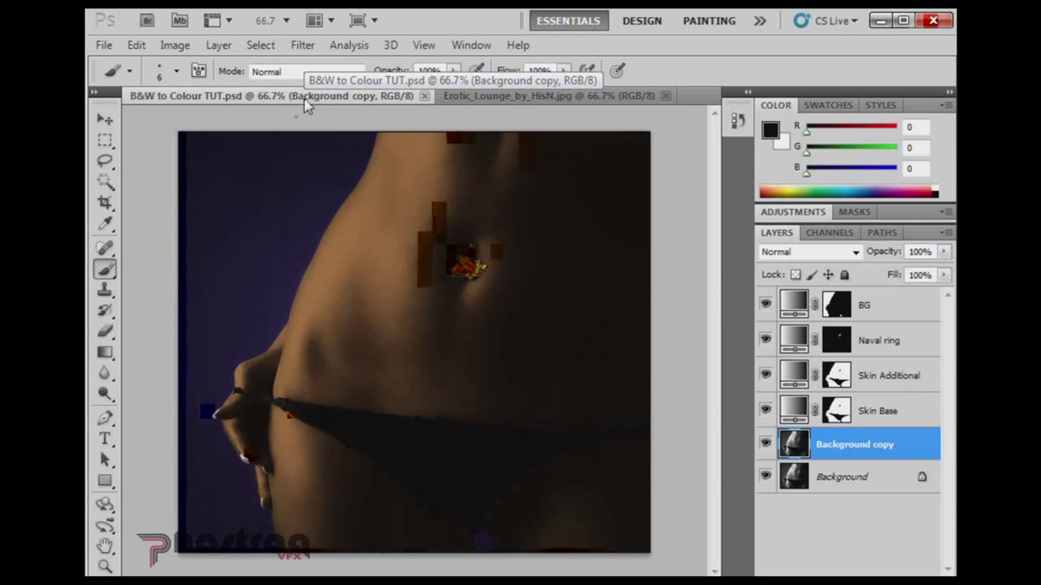
pyautogui.click(480, 104)
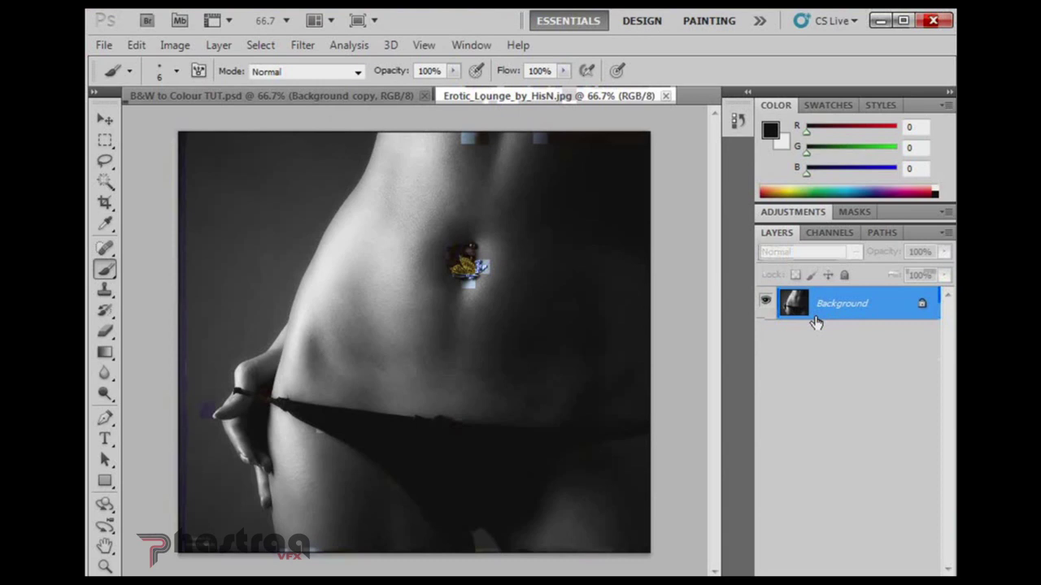
pyautogui.hotkey('ctrl', 'j')
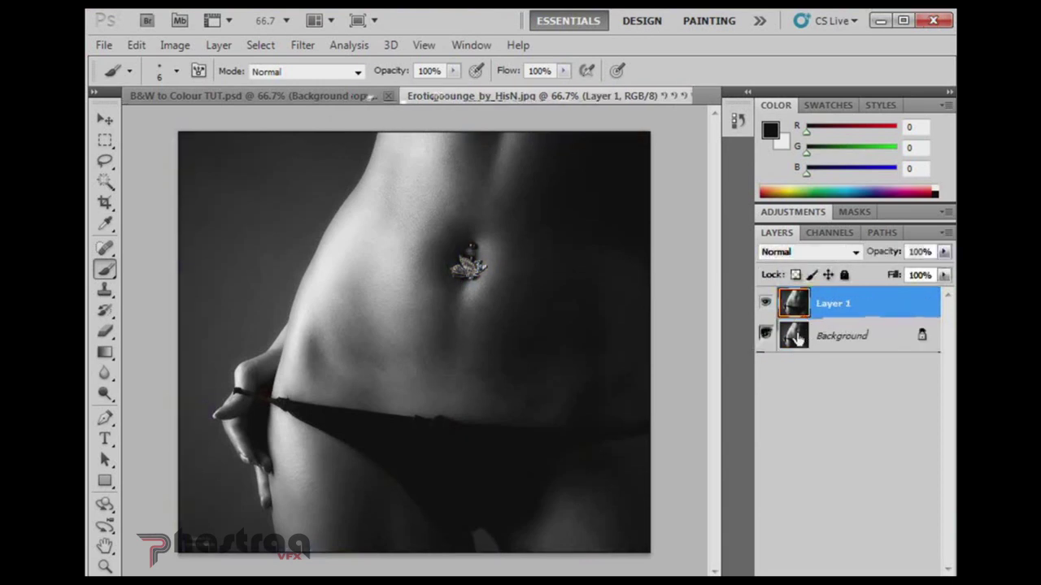
pyautogui.click(766, 335)
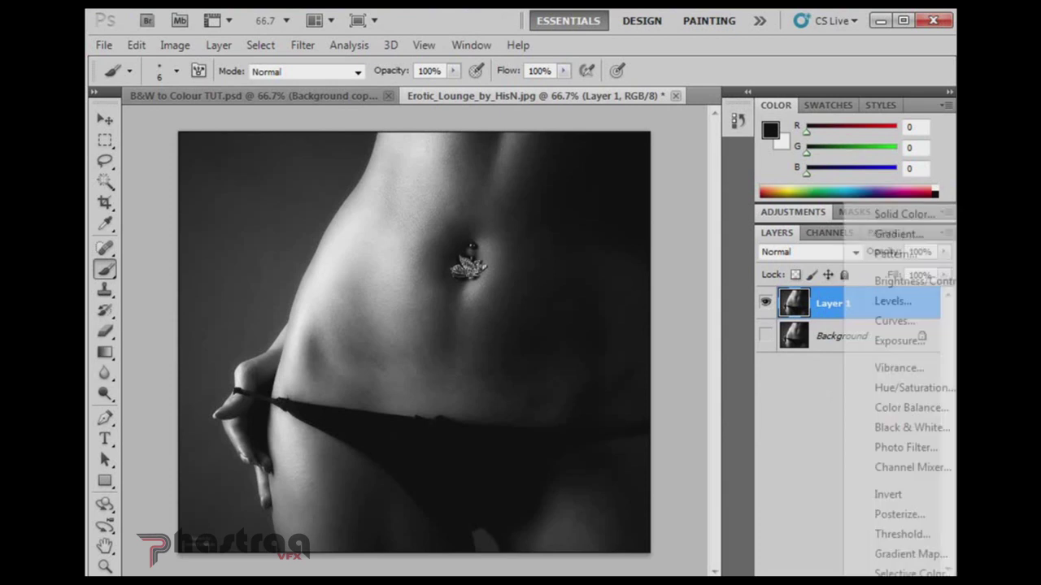
# Add a Gradient Map adjustment layer above the duplicate and give the gradient's white colour stop a light peach tone
pyautogui.click(890, 557)
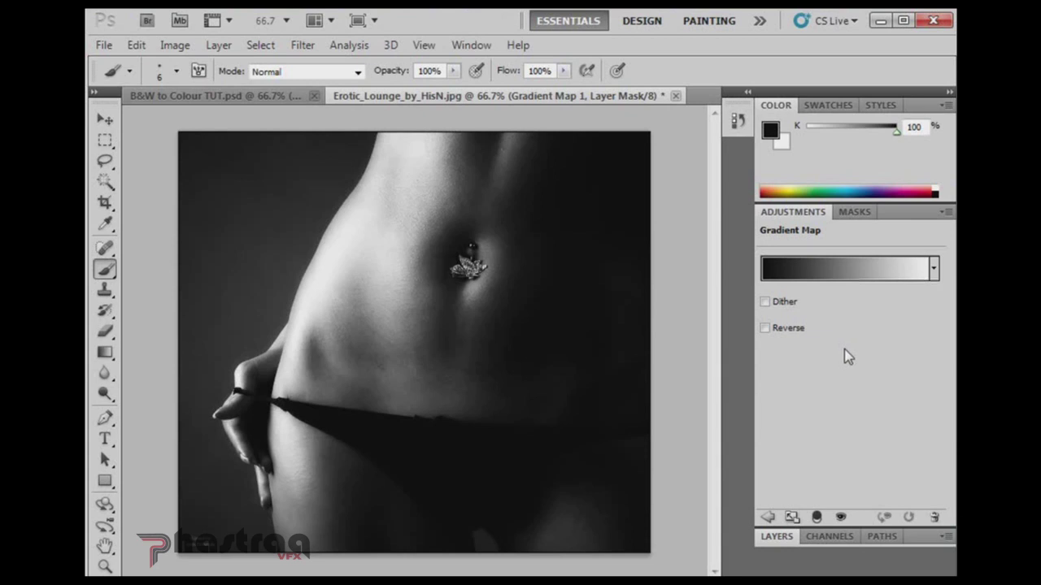
pyautogui.click(835, 275)
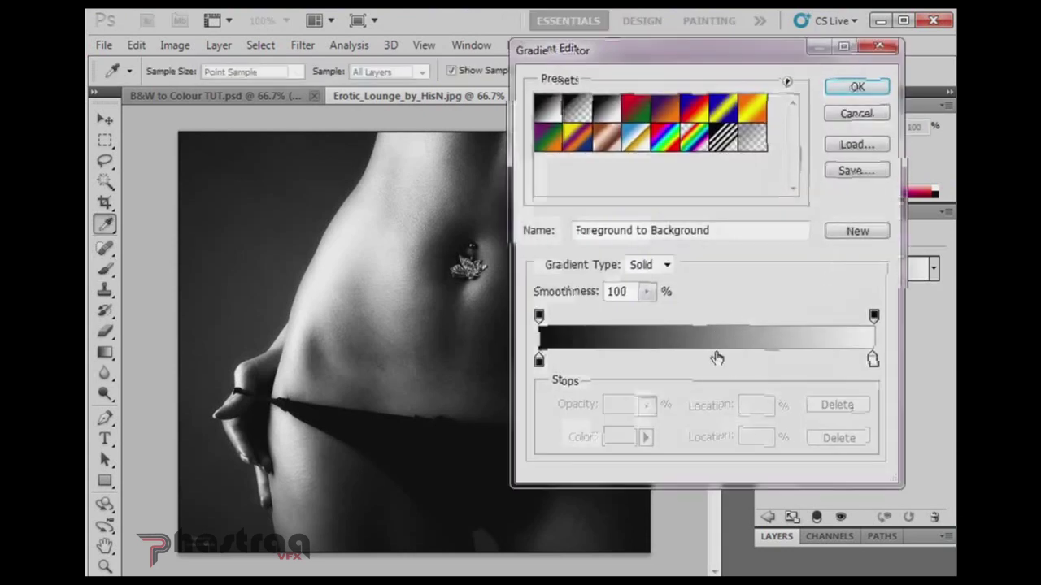
pyautogui.click(872, 360)
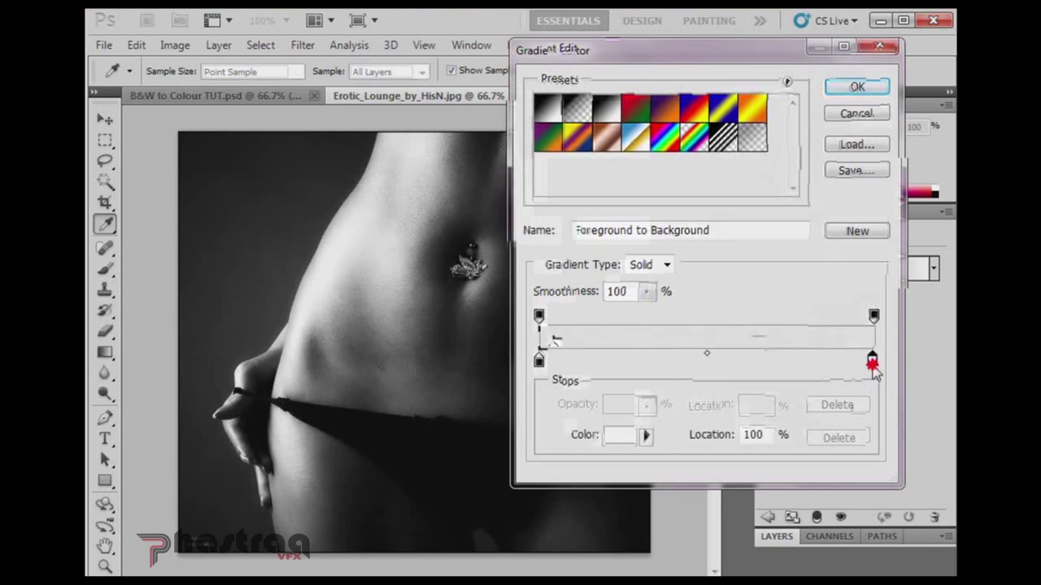
pyautogui.click(624, 438)
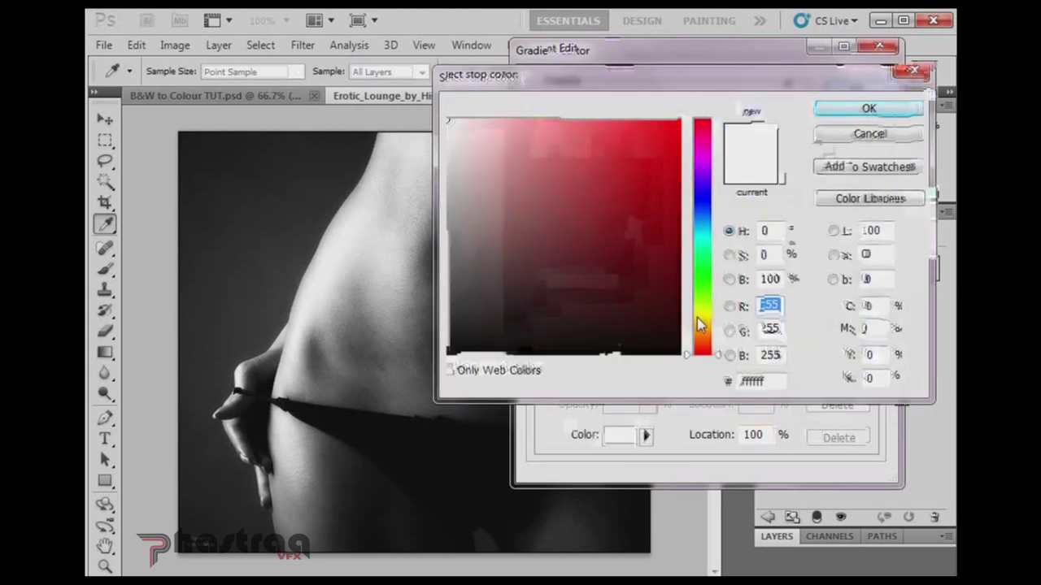
pyautogui.moveTo(698, 324); pyautogui.dragTo(705, 344)
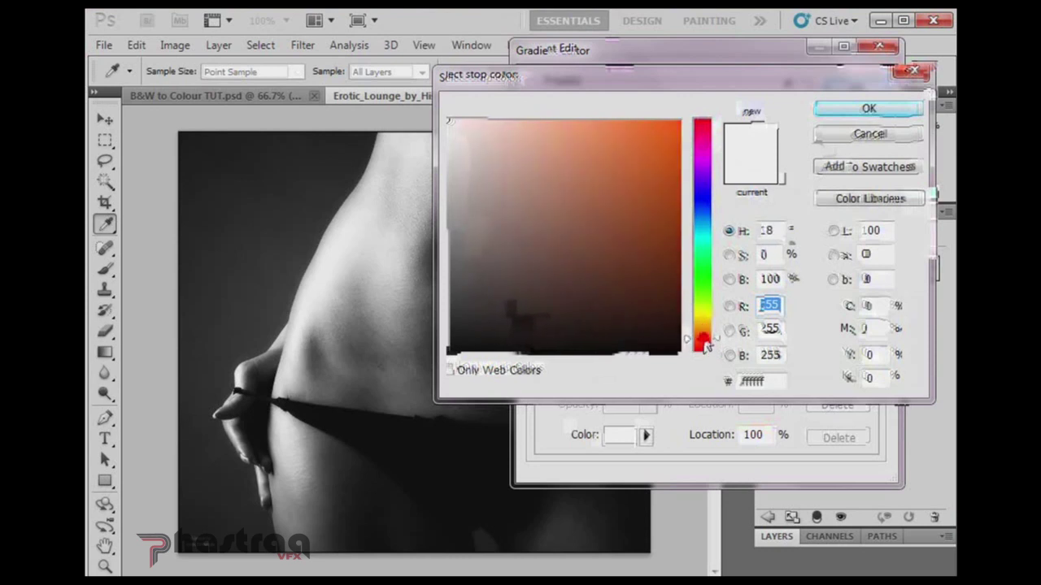
pyautogui.click(560, 144)
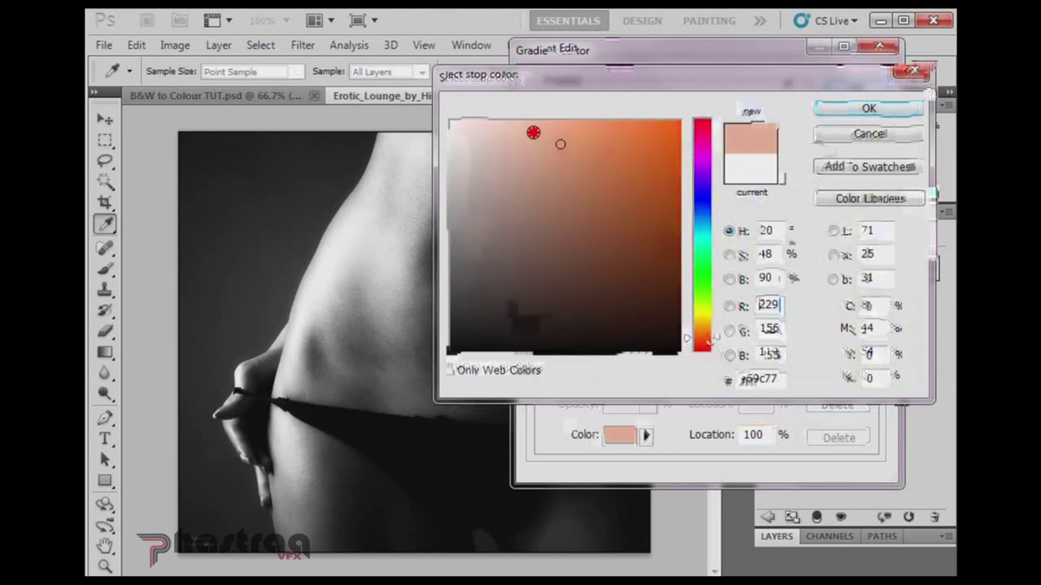
pyautogui.click(530, 132)
# Refine the gradient's colour stop at 100% to the brown skin tone #d08e4e
pyautogui.moveTo(714, 362); pyautogui.dragTo(712, 326)
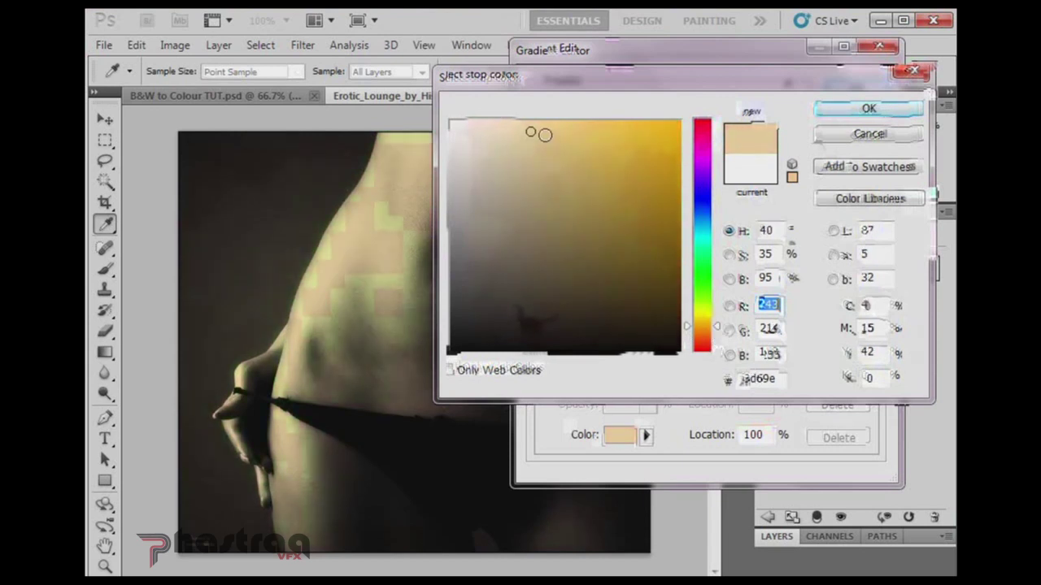
pyautogui.moveTo(545, 135); pyautogui.dragTo(569, 134)
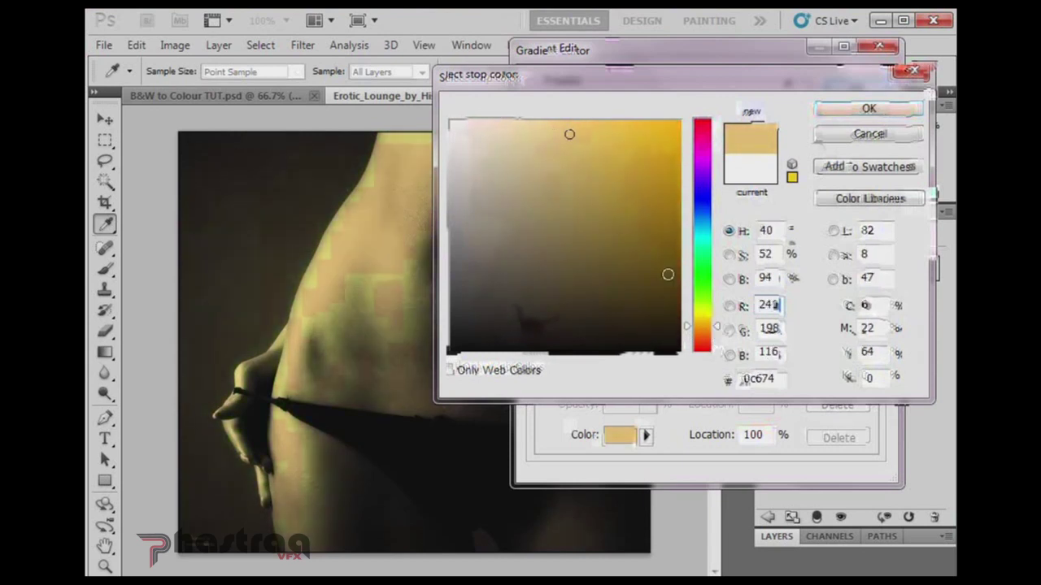
pyautogui.moveTo(713, 325); pyautogui.dragTo(716, 340)
pyautogui.click(569, 130)
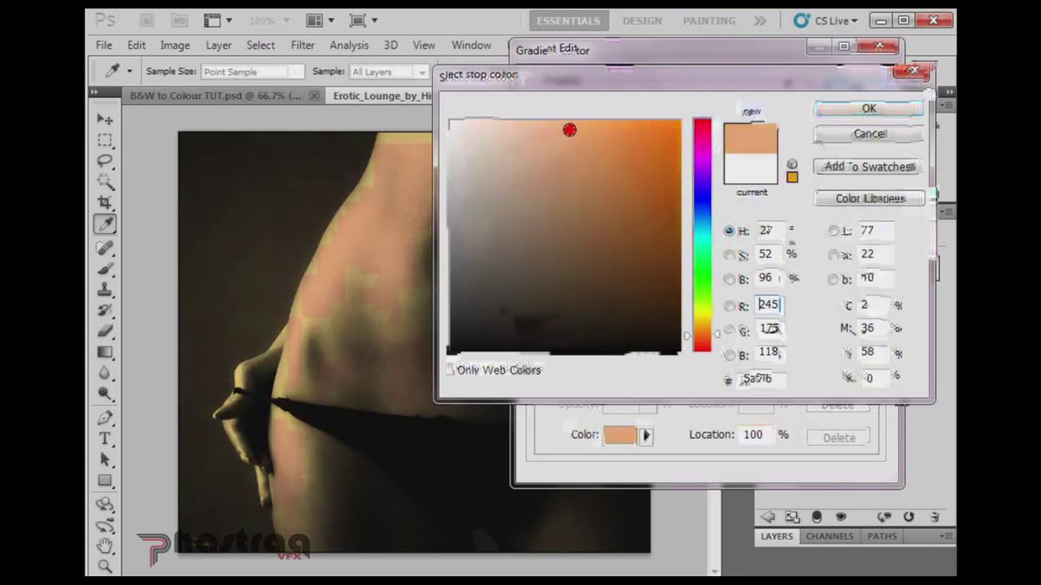
pyautogui.moveTo(569, 130); pyautogui.dragTo(587, 154)
pyautogui.moveTo(632, 74); pyautogui.dragTo(637, 71)
pyautogui.click(709, 323)
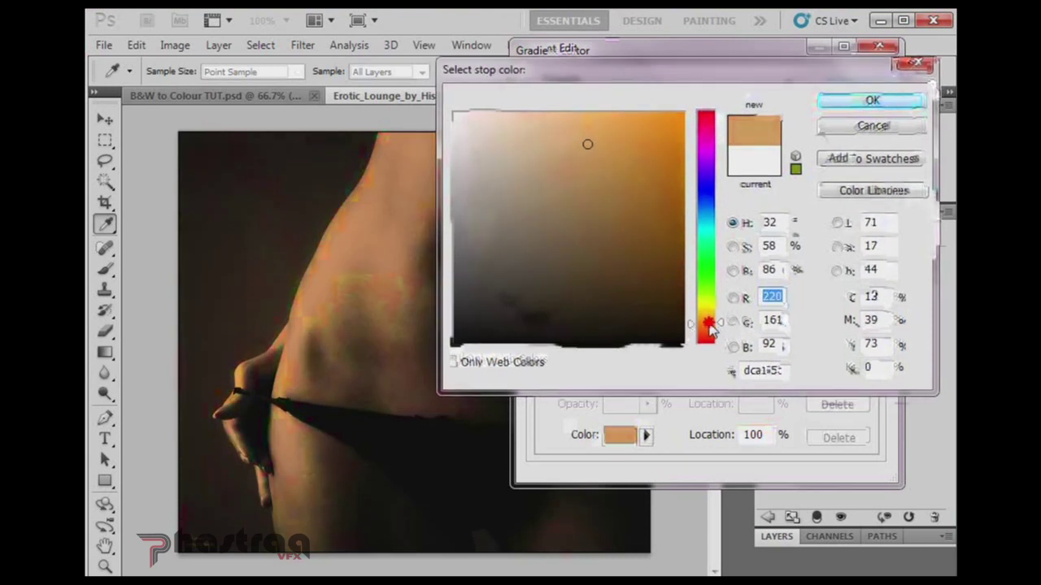
pyautogui.moveTo(709, 324); pyautogui.dragTo(710, 329)
pyautogui.click(585, 132)
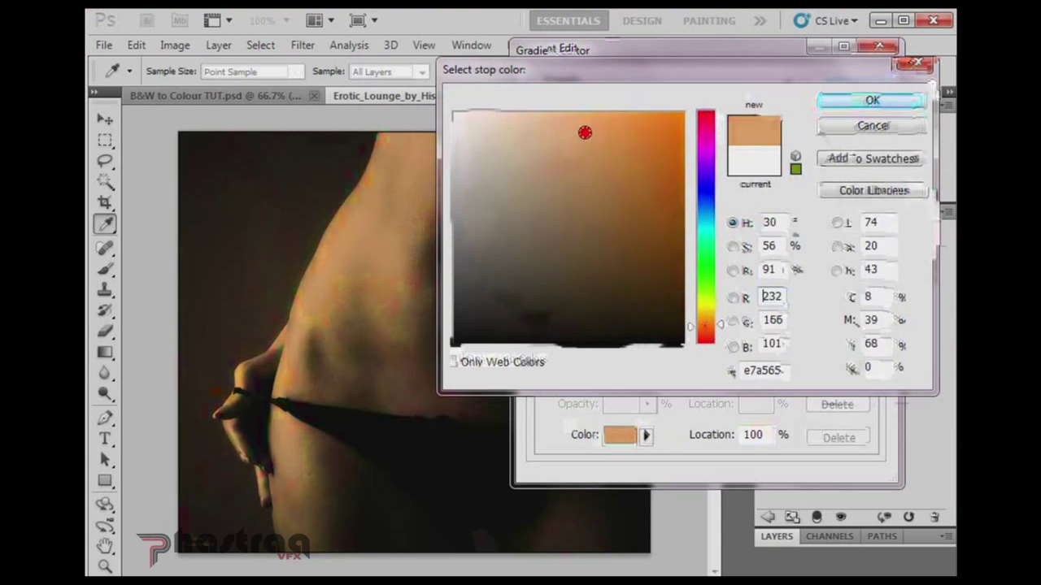
pyautogui.moveTo(584, 132)
pyautogui.mouseDown()
pyautogui.moveTo(576, 123)
pyautogui.moveTo(597, 155)
pyautogui.mouseUp()
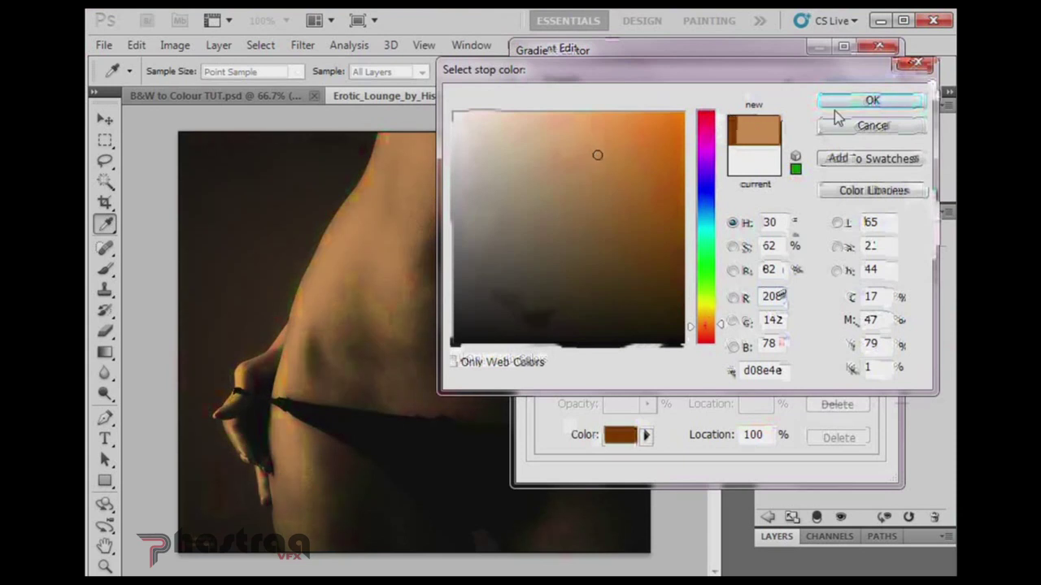
pyautogui.click(862, 101)
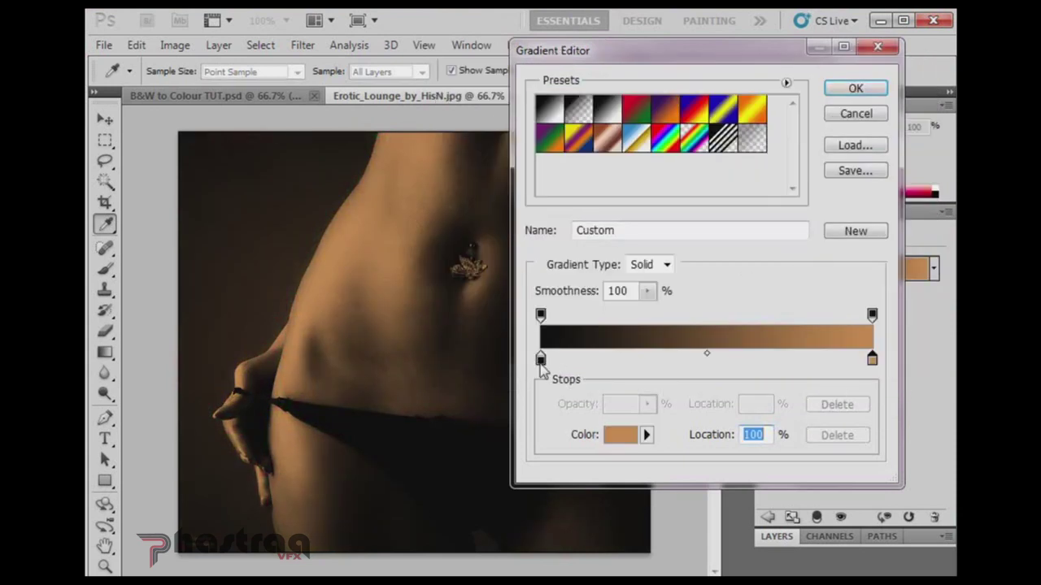
# Set the gradient's black colour stop at 0% to the very dark brown #090300 and accept the gradient
pyautogui.click(541, 360)
pyautogui.click(623, 435)
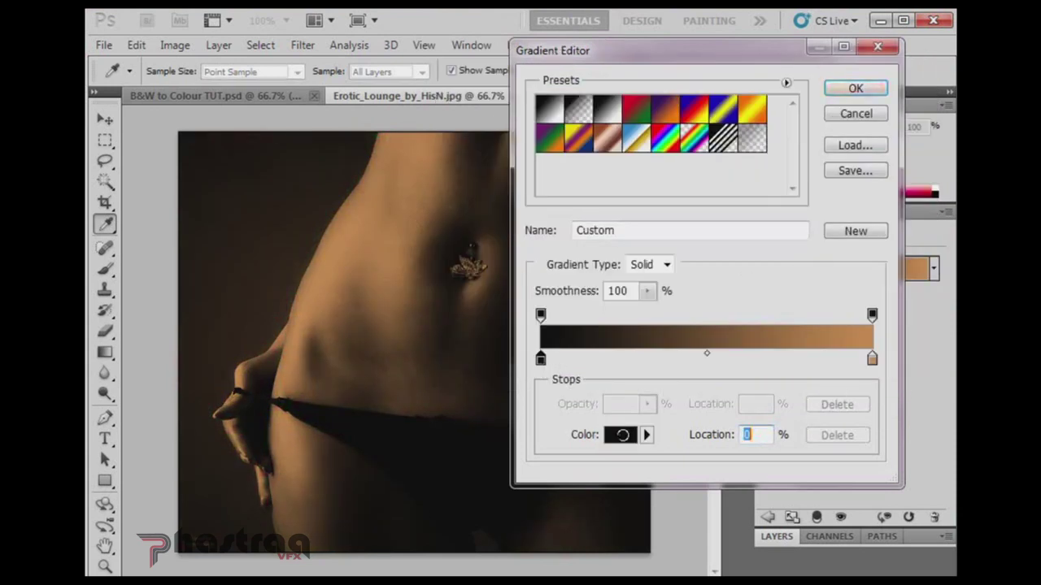
pyautogui.click(706, 331)
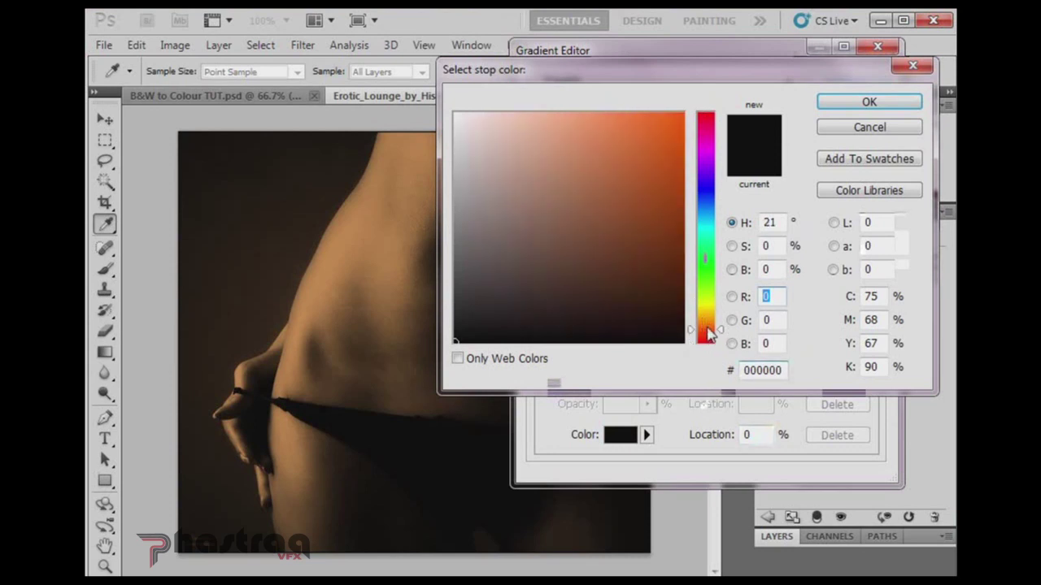
pyautogui.moveTo(676, 314); pyautogui.dragTo(683, 335)
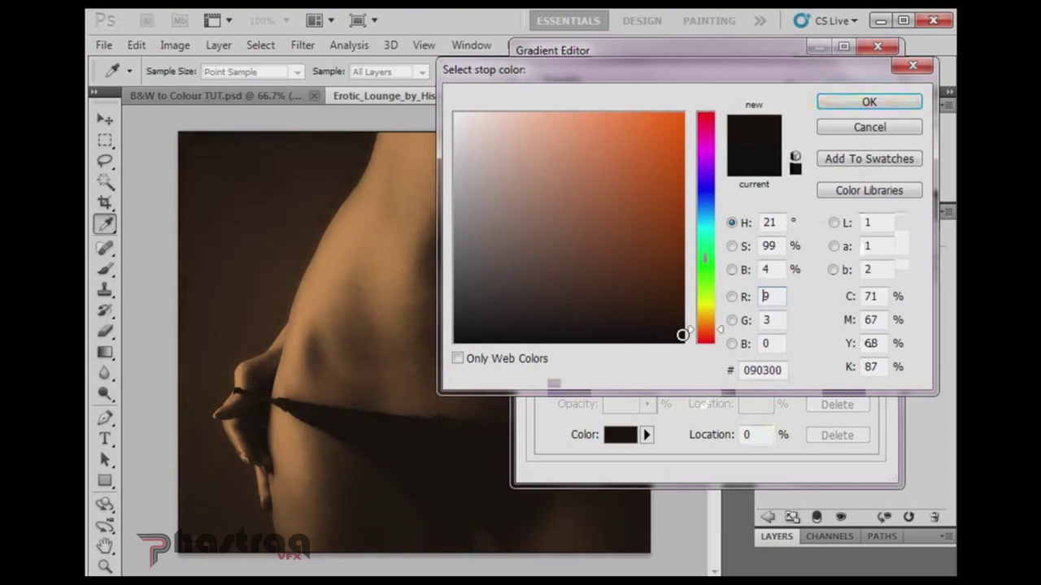
pyautogui.click(868, 106)
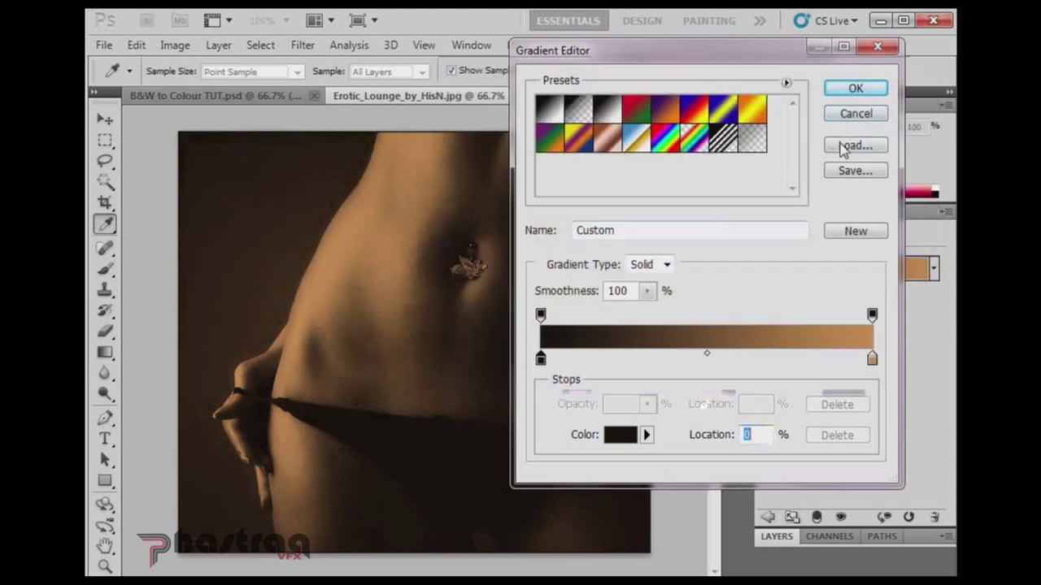
pyautogui.click(869, 94)
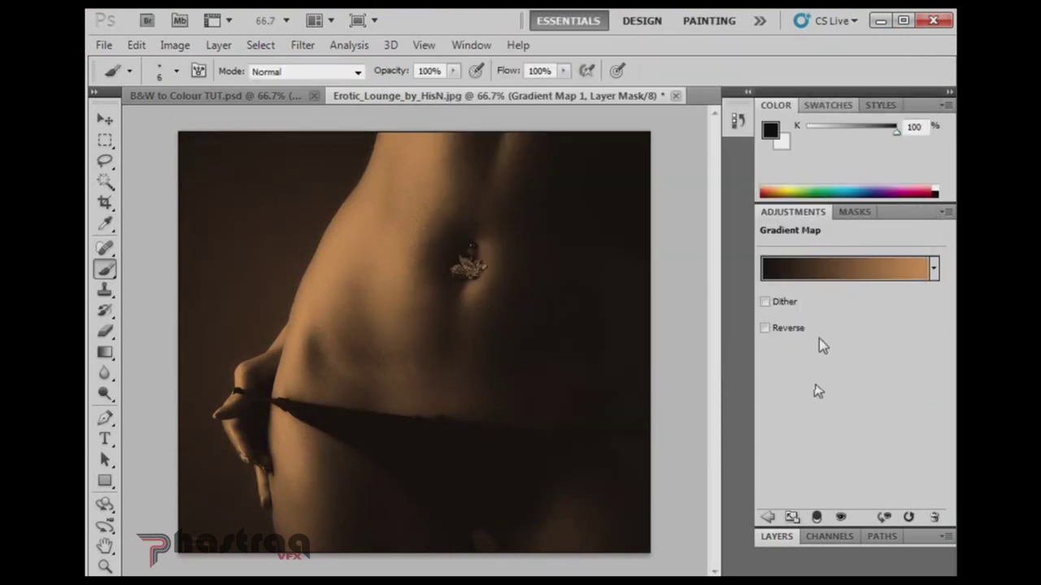
# Compare the photo with and without the Gradient Map layer
pyautogui.click(778, 538)
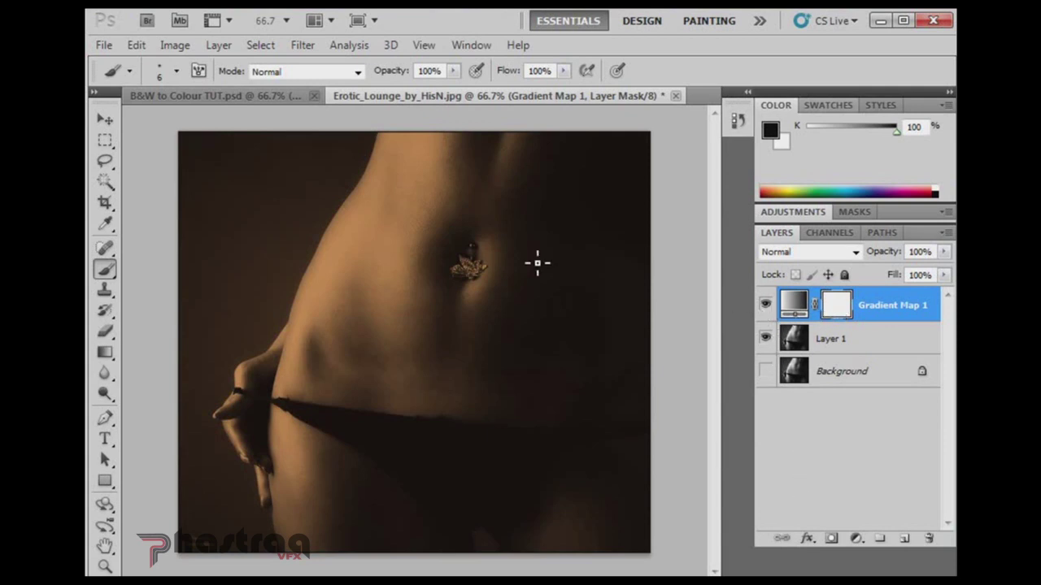
pyautogui.click(765, 305)
pyautogui.click(765, 305)
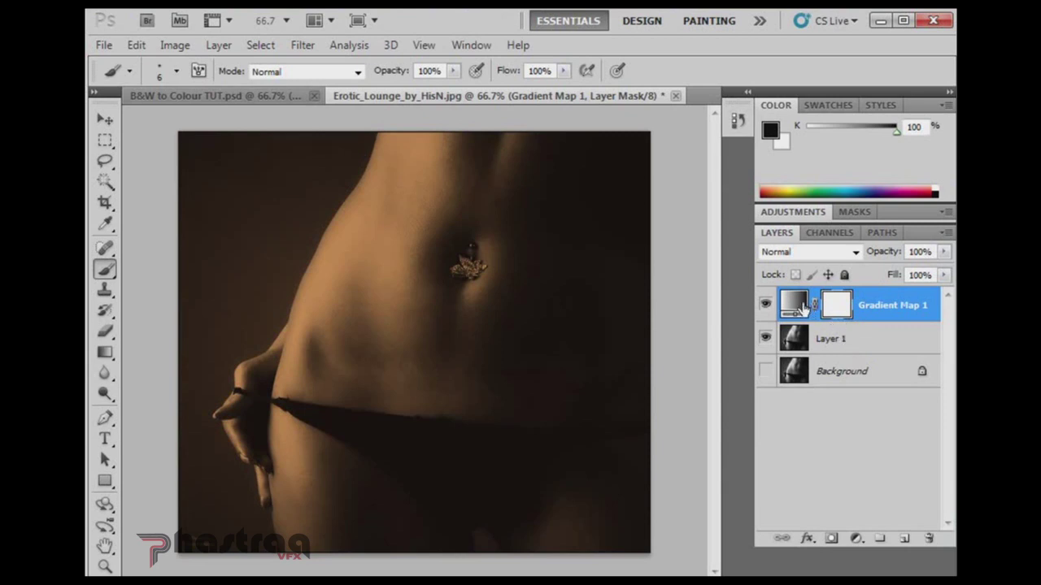
# On the Gradient Map layer's mask, paint a black stroke with a size 30 brush through the background around the body's left outline
pyautogui.click(843, 302)
pyautogui.press(']')
pyautogui.press(']')
pyautogui.press(']')
pyautogui.press(']')
pyautogui.press(']')
pyautogui.press(']')
pyautogui.press(']')
pyautogui.press(']')
pyautogui.press(']')
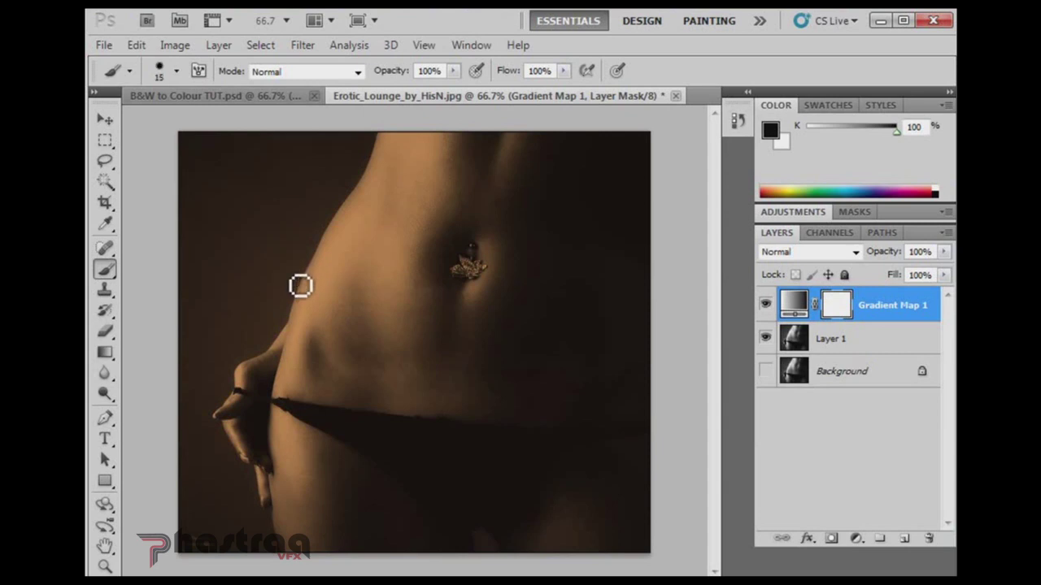
pyautogui.press(']')
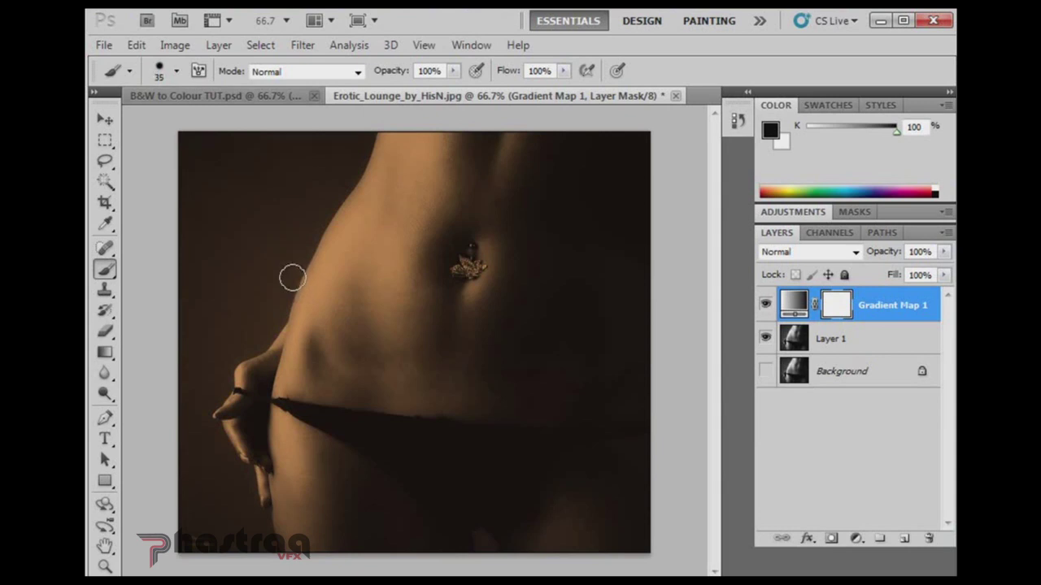
pyautogui.press('[')
pyautogui.click(370, 139)
pyautogui.moveTo(370, 139)
pyautogui.mouseDown()
pyautogui.moveTo(296, 247)
pyautogui.moveTo(272, 311)
pyautogui.moveTo(235, 355)
pyautogui.moveTo(201, 439)
pyautogui.moveTo(250, 559)
pyautogui.mouseUp()
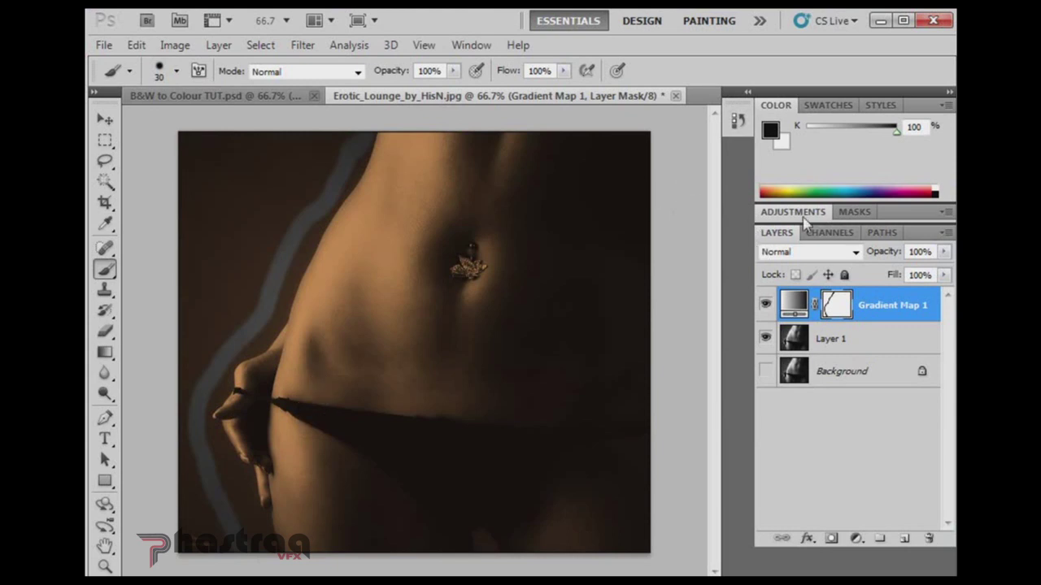
# View the Gradient Map layer's mask on its own and return to the normal image view
pyautogui.keyDown('alt'); pyautogui.click(838, 313); pyautogui.keyUp('alt')
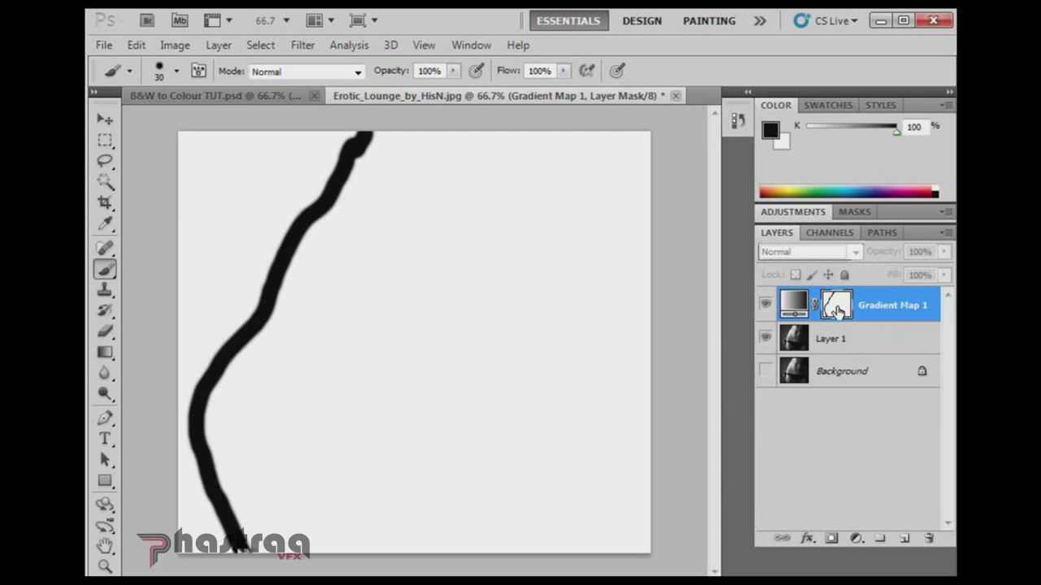
pyautogui.keyDown('alt'); pyautogui.click(838, 311); pyautogui.keyUp('alt')
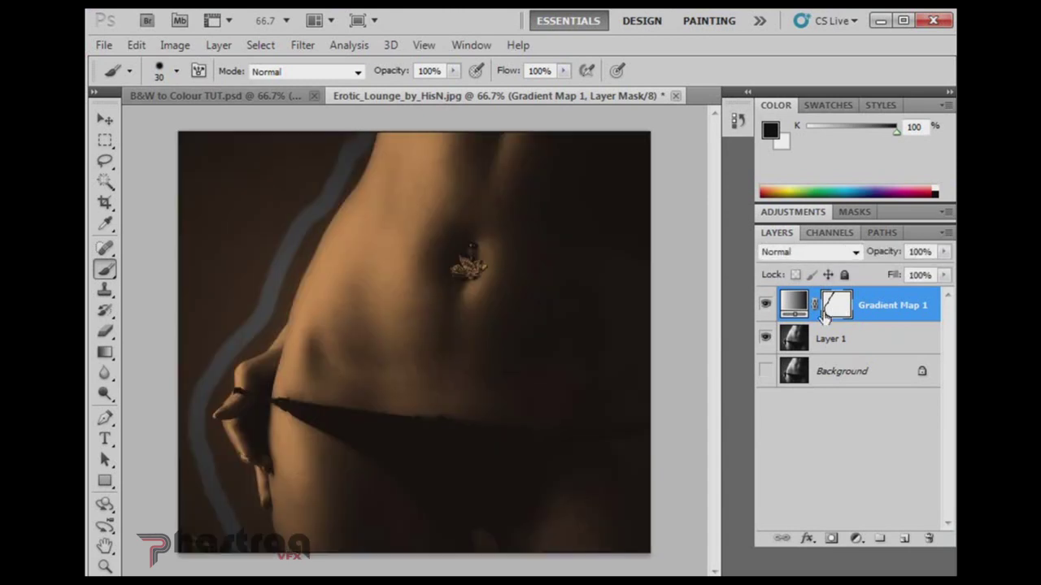
# Reduce the brush to size 15 and paint black on the Gradient Map mask against the upper edge of the waist
pyautogui.click(364, 161)
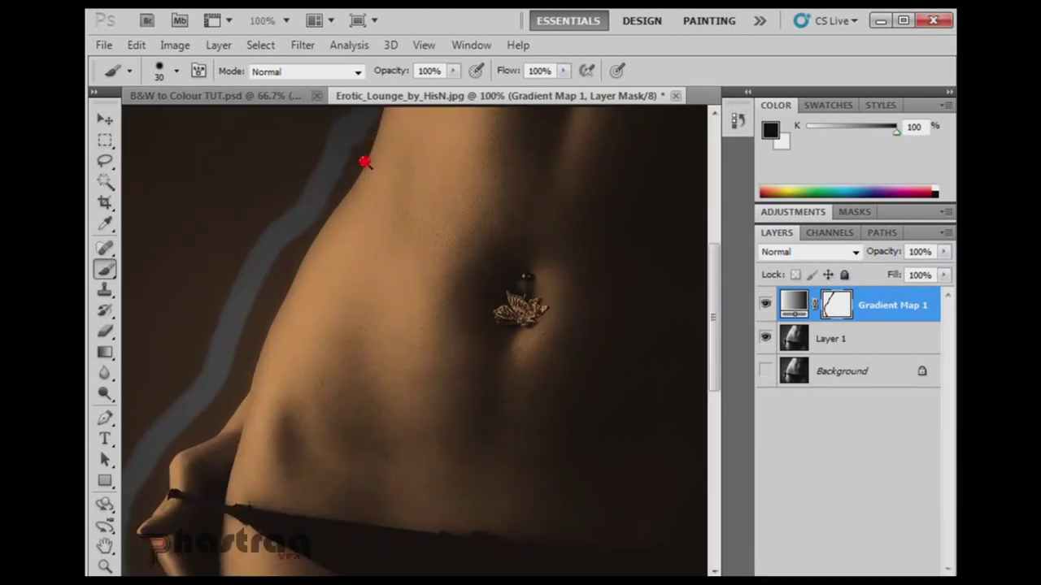
pyautogui.click(364, 162)
pyautogui.click(363, 165)
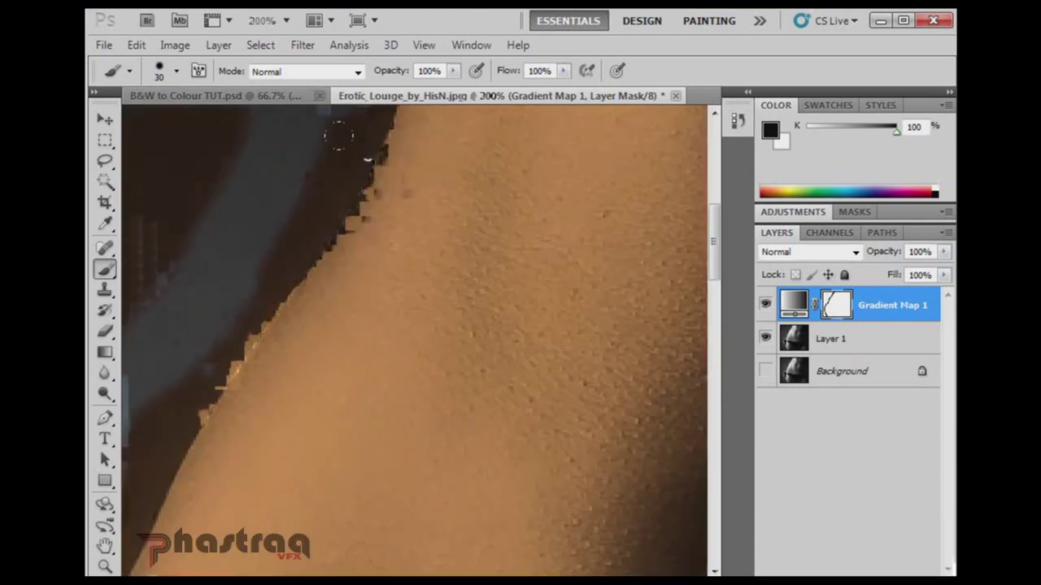
pyautogui.press('space')
pyautogui.moveTo(378, 158)
pyautogui.mouseDown()
pyautogui.moveTo(474, 344)
pyautogui.moveTo(506, 334)
pyautogui.mouseUp()
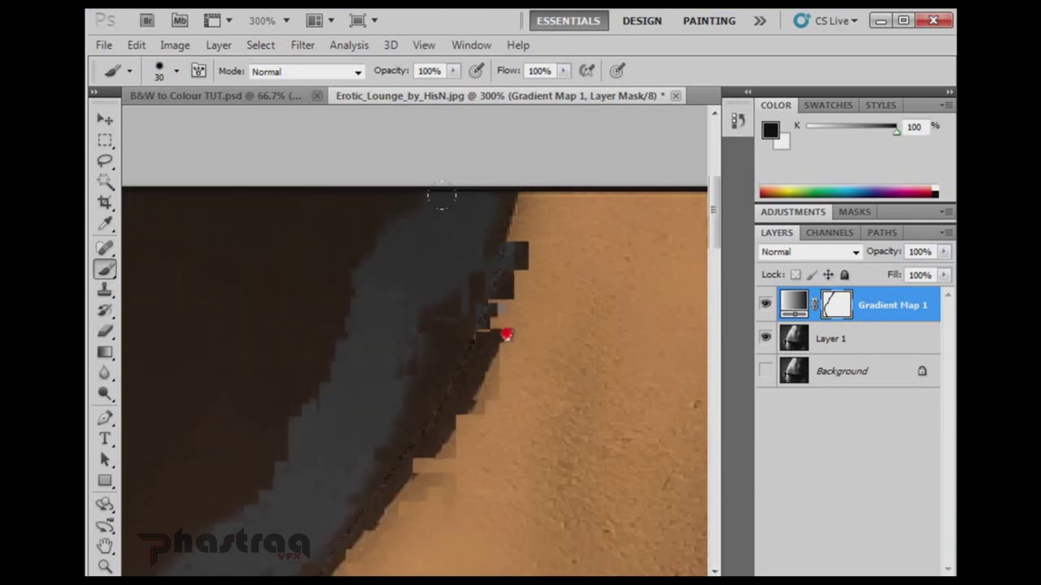
pyautogui.press('[')
pyautogui.press('[')
pyautogui.press('[')
pyautogui.moveTo(488, 189)
pyautogui.mouseDown()
pyautogui.moveTo(456, 295)
pyautogui.moveTo(409, 387)
pyautogui.moveTo(423, 297)
pyautogui.moveTo(434, 318)
pyautogui.mouseUp()
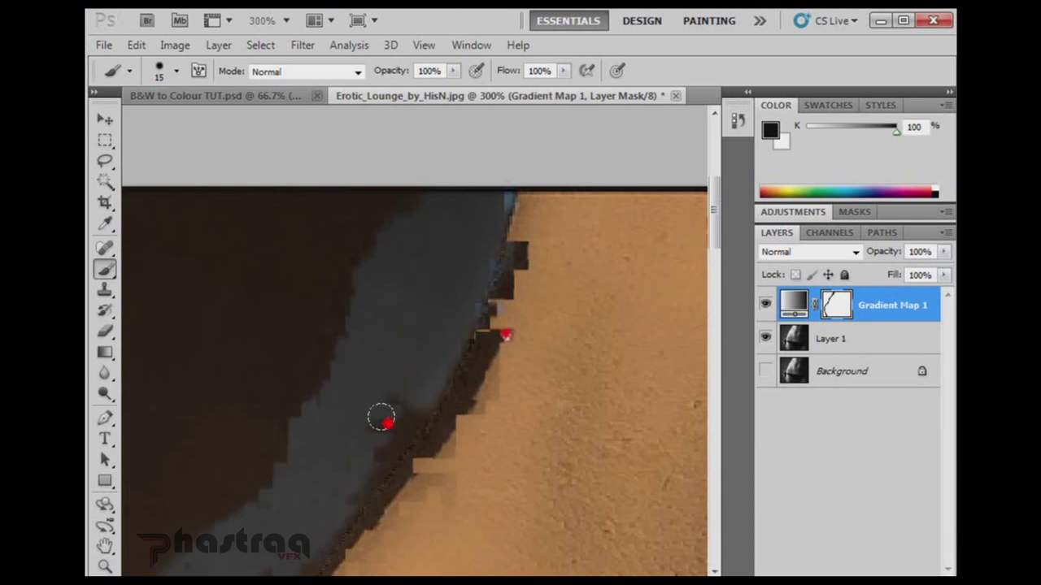
pyautogui.moveTo(382, 417)
pyautogui.mouseDown()
pyautogui.moveTo(397, 396)
pyautogui.moveTo(401, 405)
pyautogui.mouseUp()
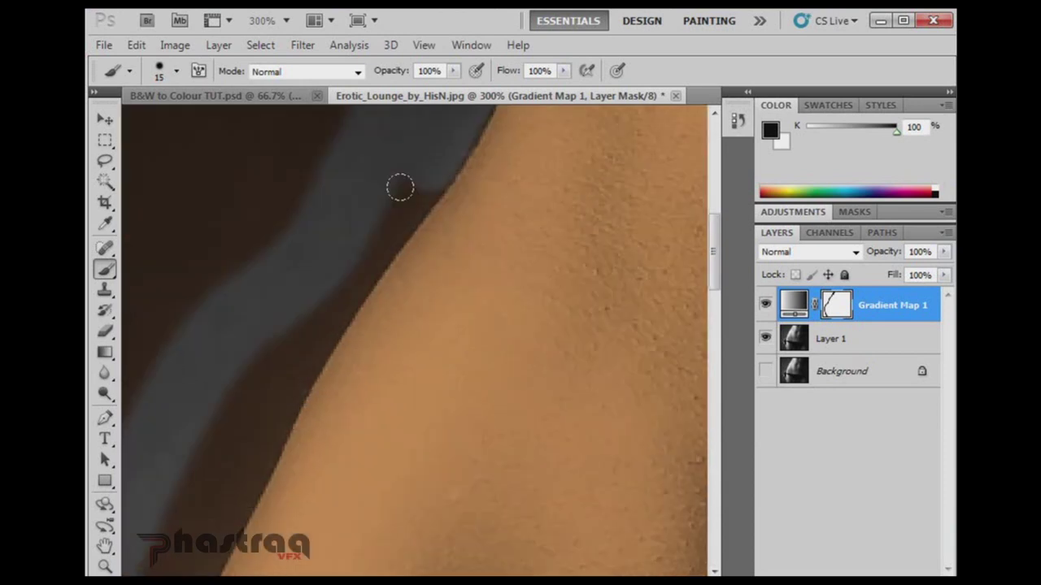
# Extend the black mask painting down the outer curve of the waist, filling the gap beside the earlier stroke
pyautogui.moveTo(400, 188)
pyautogui.mouseDown()
pyautogui.moveTo(418, 163)
pyautogui.moveTo(409, 181)
pyautogui.moveTo(383, 170)
pyautogui.moveTo(371, 235)
pyautogui.moveTo(296, 334)
pyautogui.moveTo(316, 338)
pyautogui.mouseUp()
pyautogui.moveTo(416, 281); pyautogui.dragTo(458, 187)
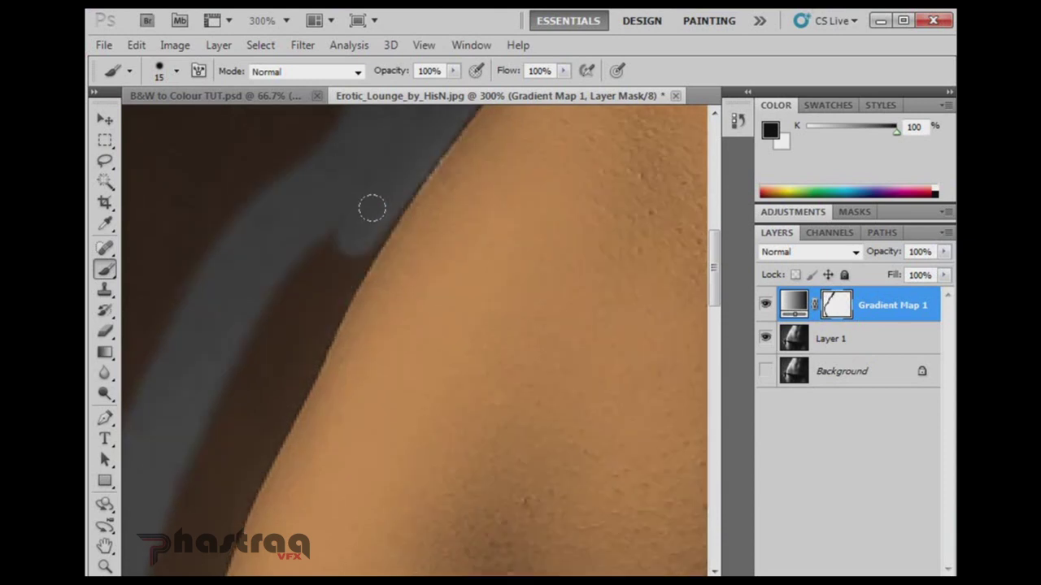
pyautogui.moveTo(336, 265)
pyautogui.mouseDown()
pyautogui.moveTo(320, 259)
pyautogui.moveTo(367, 206)
pyautogui.moveTo(334, 260)
pyautogui.moveTo(348, 221)
pyautogui.moveTo(305, 203)
pyautogui.moveTo(284, 295)
pyautogui.mouseUp()
pyautogui.moveTo(286, 292)
pyautogui.mouseDown()
pyautogui.moveTo(350, 213)
pyautogui.moveTo(343, 251)
pyautogui.moveTo(372, 209)
pyautogui.moveTo(344, 249)
pyautogui.moveTo(318, 325)
pyautogui.moveTo(295, 269)
pyautogui.moveTo(276, 302)
pyautogui.moveTo(292, 318)
pyautogui.moveTo(279, 370)
pyautogui.moveTo(312, 309)
pyautogui.moveTo(295, 365)
pyautogui.moveTo(318, 320)
pyautogui.moveTo(318, 236)
pyautogui.moveTo(341, 218)
pyautogui.moveTo(312, 279)
pyautogui.moveTo(344, 223)
pyautogui.moveTo(297, 339)
pyautogui.moveTo(340, 301)
pyautogui.moveTo(335, 318)
pyautogui.moveTo(318, 307)
pyautogui.moveTo(341, 320)
pyautogui.moveTo(374, 252)
pyautogui.mouseUp()
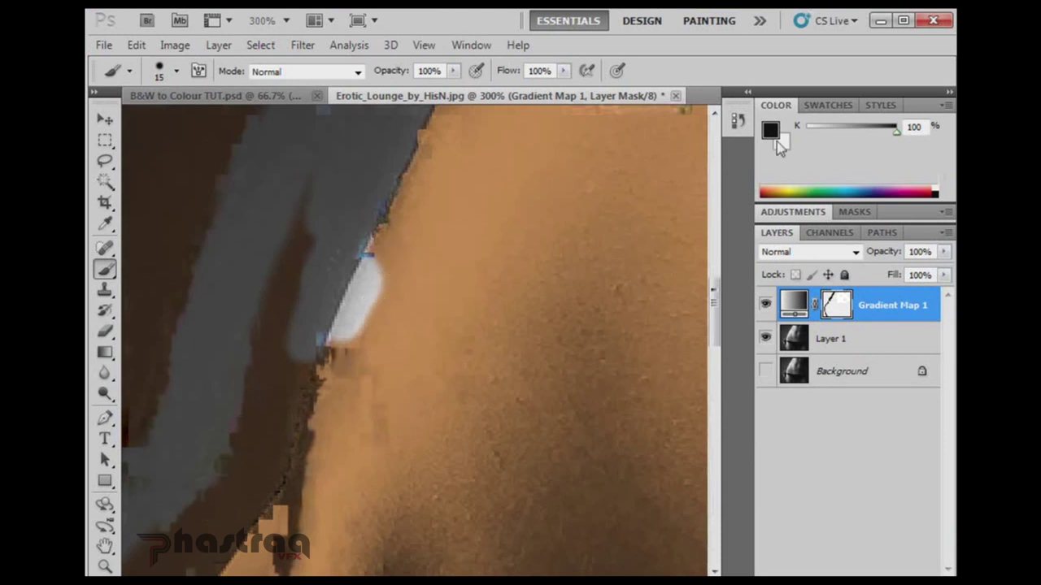
# Switch to white and paint the mask over the grey patch on the waist to bring back its skin colour
pyautogui.press('x')
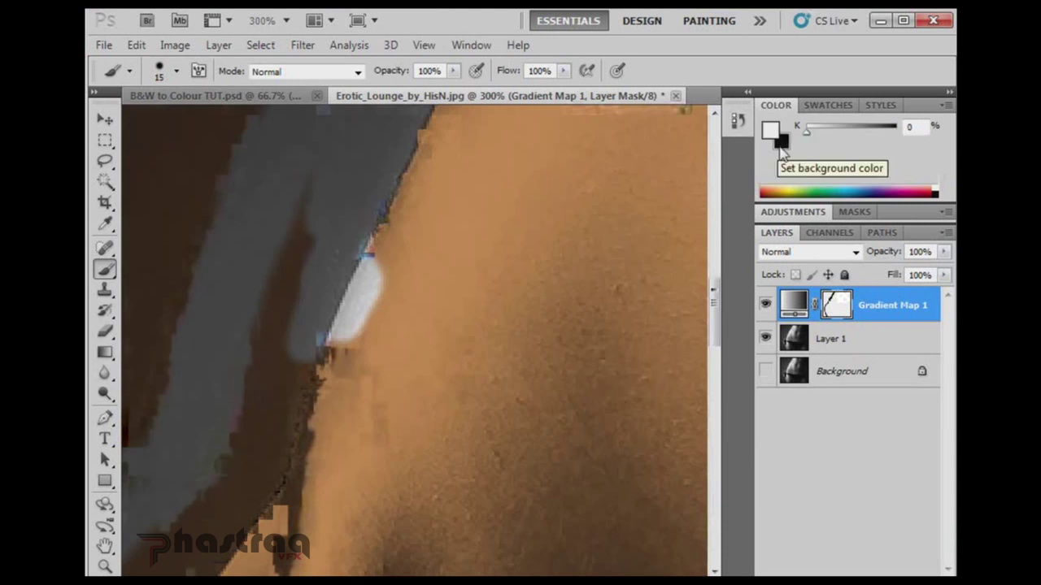
pyautogui.press('x')
pyautogui.press('x')
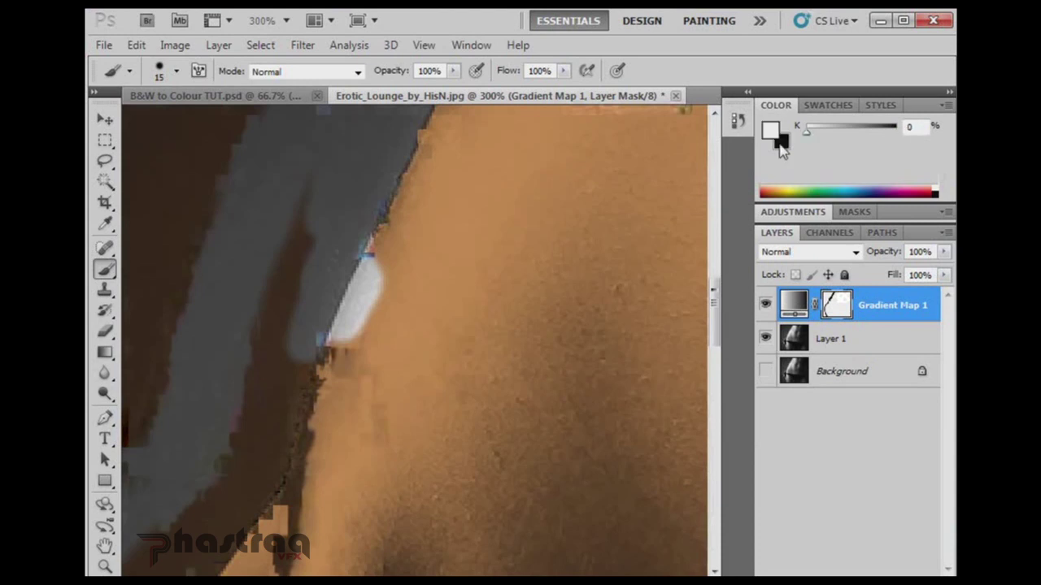
pyautogui.press('x')
pyautogui.press('x')
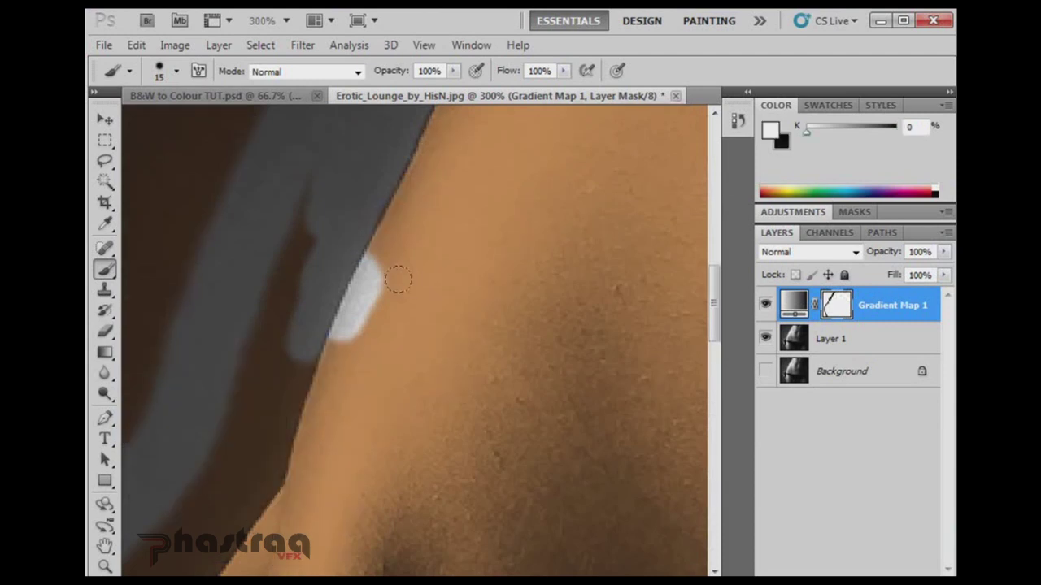
pyautogui.moveTo(397, 279)
pyautogui.mouseDown()
pyautogui.moveTo(371, 300)
pyautogui.moveTo(351, 344)
pyautogui.moveTo(355, 316)
pyautogui.moveTo(356, 332)
pyautogui.moveTo(343, 310)
pyautogui.moveTo(344, 354)
pyautogui.moveTo(383, 262)
pyautogui.moveTo(351, 310)
pyautogui.moveTo(349, 322)
pyautogui.moveTo(382, 260)
pyautogui.moveTo(363, 306)
pyautogui.mouseUp()
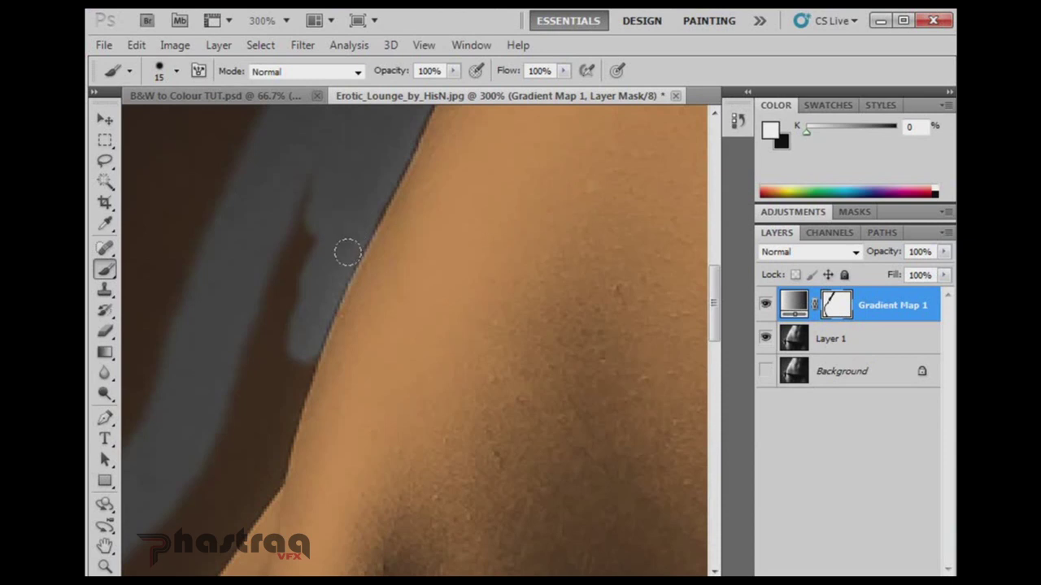
pyautogui.click(366, 290)
# Paint black on the mask along the lower waist edge to the forearm, cleaning overlaps on the skin with white
pyautogui.press('x')
pyautogui.moveTo(285, 333)
pyautogui.mouseDown()
pyautogui.moveTo(273, 389)
pyautogui.moveTo(308, 341)
pyautogui.moveTo(324, 275)
pyautogui.moveTo(363, 225)
pyautogui.moveTo(342, 254)
pyautogui.moveTo(336, 299)
pyautogui.moveTo(331, 310)
pyautogui.moveTo(361, 181)
pyautogui.moveTo(367, 228)
pyautogui.mouseUp()
pyautogui.press('space')
pyautogui.press('x')
pyautogui.moveTo(375, 297)
pyautogui.mouseDown()
pyautogui.moveTo(381, 320)
pyautogui.moveTo(398, 230)
pyautogui.mouseUp()
pyautogui.press('x')
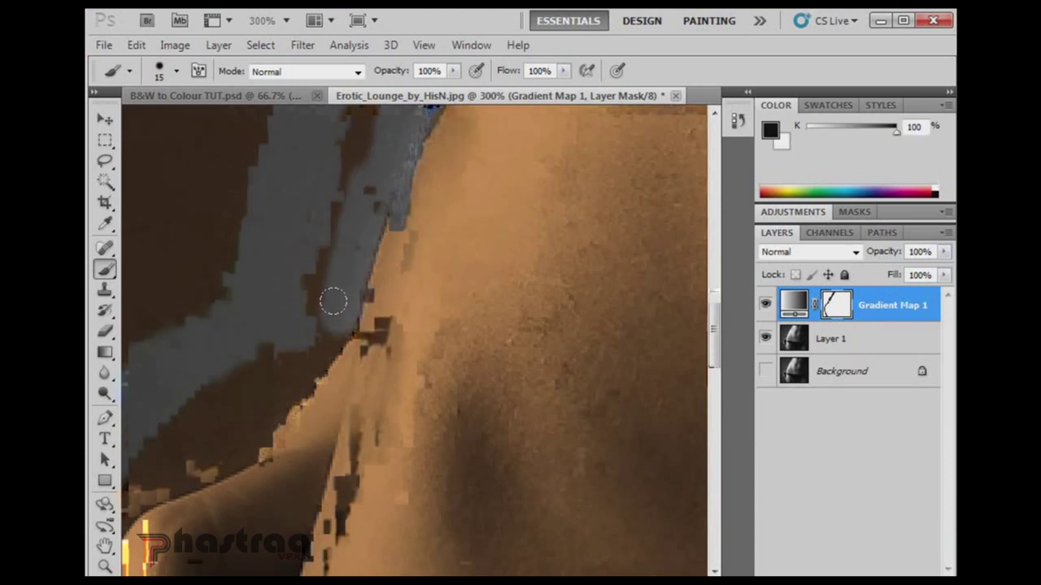
pyautogui.moveTo(333, 301)
pyautogui.mouseDown()
pyautogui.moveTo(294, 361)
pyautogui.moveTo(458, 265)
pyautogui.moveTo(467, 277)
pyautogui.moveTo(418, 321)
pyautogui.moveTo(458, 291)
pyautogui.moveTo(418, 340)
pyautogui.moveTo(469, 271)
pyautogui.moveTo(423, 341)
pyautogui.moveTo(423, 358)
pyautogui.moveTo(443, 312)
pyautogui.moveTo(456, 309)
pyautogui.moveTo(465, 326)
pyautogui.moveTo(457, 374)
pyautogui.moveTo(425, 395)
pyautogui.moveTo(468, 362)
pyautogui.moveTo(418, 395)
pyautogui.mouseUp()
pyautogui.press('x')
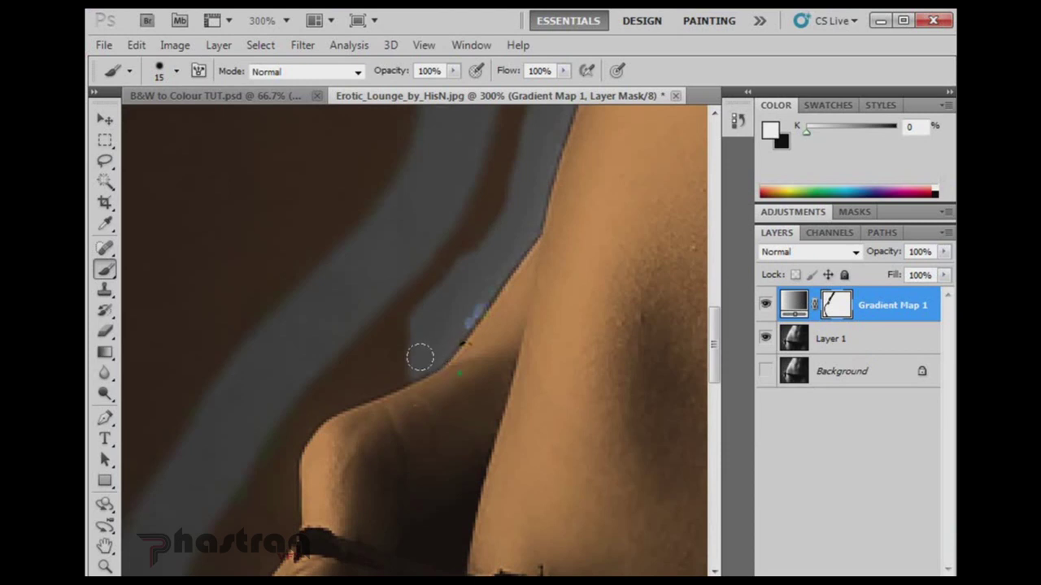
# Mask the background along the upper edge of the forearm in black and tidy the skin side with white
pyautogui.press('x')
pyautogui.moveTo(421, 357)
pyautogui.mouseDown()
pyautogui.moveTo(288, 401)
pyautogui.moveTo(353, 363)
pyautogui.moveTo(351, 376)
pyautogui.moveTo(332, 367)
pyautogui.moveTo(360, 355)
pyautogui.mouseUp()
pyautogui.press('x')
pyautogui.moveTo(346, 444)
pyautogui.mouseDown()
pyautogui.moveTo(336, 437)
pyautogui.moveTo(414, 399)
pyautogui.mouseUp()
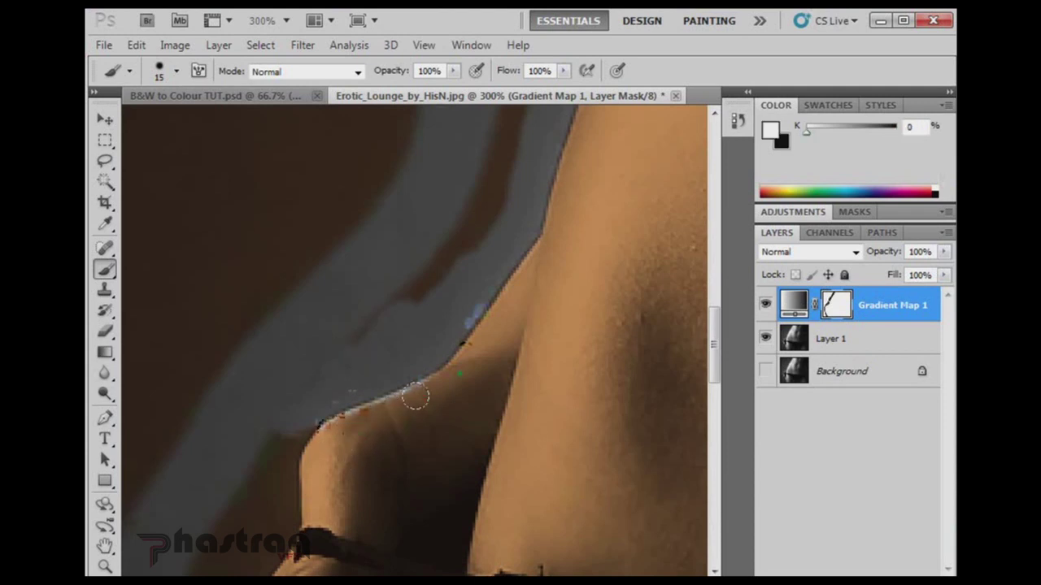
pyautogui.click(338, 447)
pyautogui.moveTo(338, 448)
pyautogui.mouseDown()
pyautogui.moveTo(330, 434)
pyautogui.moveTo(380, 420)
pyautogui.moveTo(424, 382)
pyautogui.mouseUp()
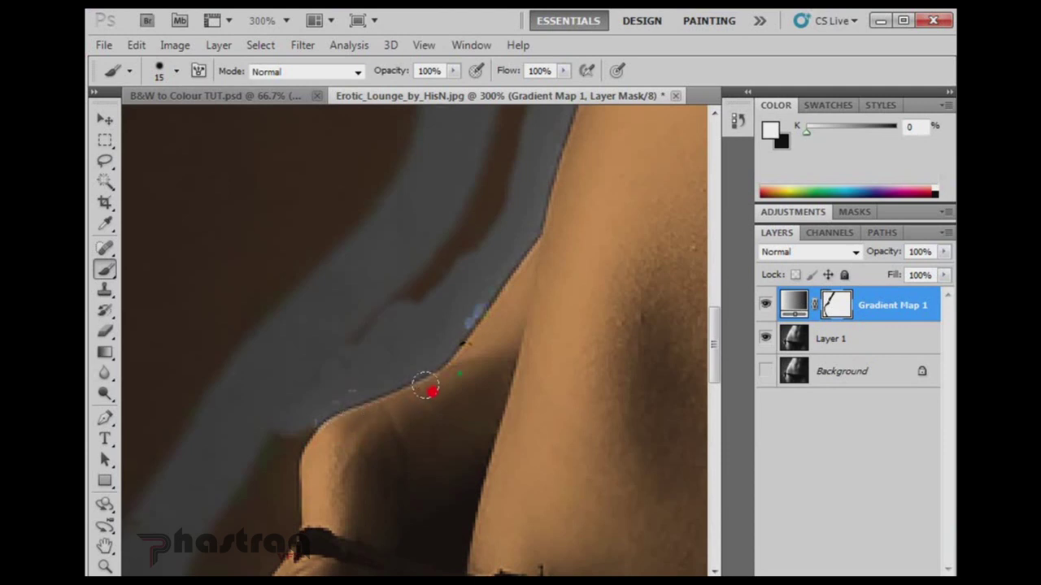
pyautogui.click(335, 429)
pyautogui.moveTo(329, 429)
pyautogui.mouseDown()
pyautogui.moveTo(449, 318)
pyautogui.moveTo(583, 256)
pyautogui.moveTo(610, 274)
pyautogui.moveTo(456, 274)
pyautogui.mouseUp()
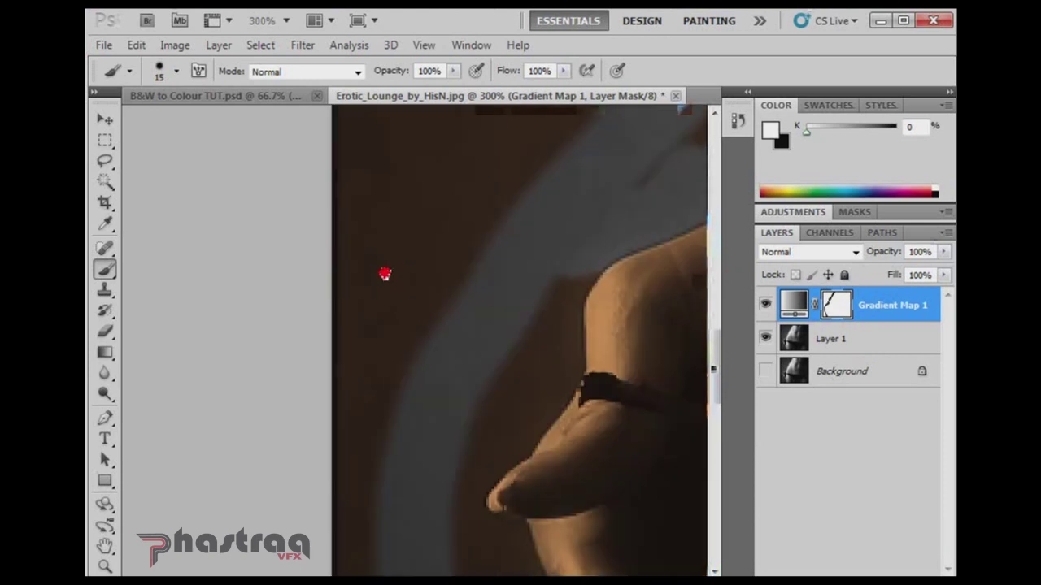
# Paint black on the mask in the background beside the wrist, from its bend to the bracelet and hand
pyautogui.moveTo(384, 274); pyautogui.dragTo(287, 283)
pyautogui.press('x')
pyautogui.moveTo(479, 244)
pyautogui.mouseDown()
pyautogui.moveTo(451, 303)
pyautogui.moveTo(464, 272)
pyautogui.moveTo(456, 377)
pyautogui.moveTo(457, 325)
pyautogui.moveTo(434, 379)
pyautogui.moveTo(446, 379)
pyautogui.moveTo(445, 391)
pyautogui.moveTo(409, 432)
pyautogui.moveTo(411, 307)
pyautogui.moveTo(376, 439)
pyautogui.moveTo(404, 434)
pyautogui.mouseUp()
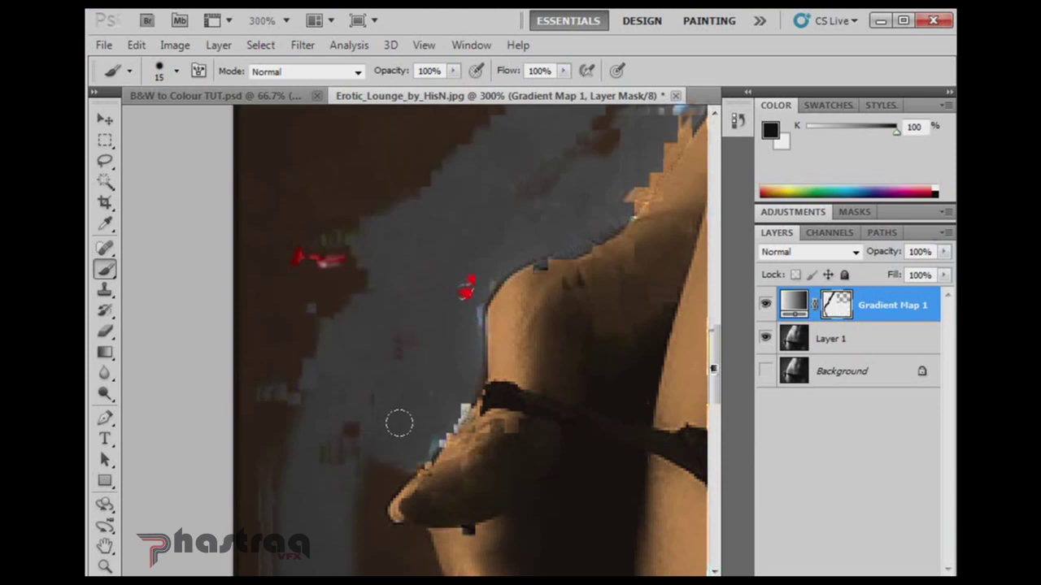
# Reduce the brush to size 5 and refine the mask edge around the wrist and bracelet with black and white
pyautogui.press('[')
pyautogui.moveTo(446, 401); pyautogui.dragTo(501, 359)
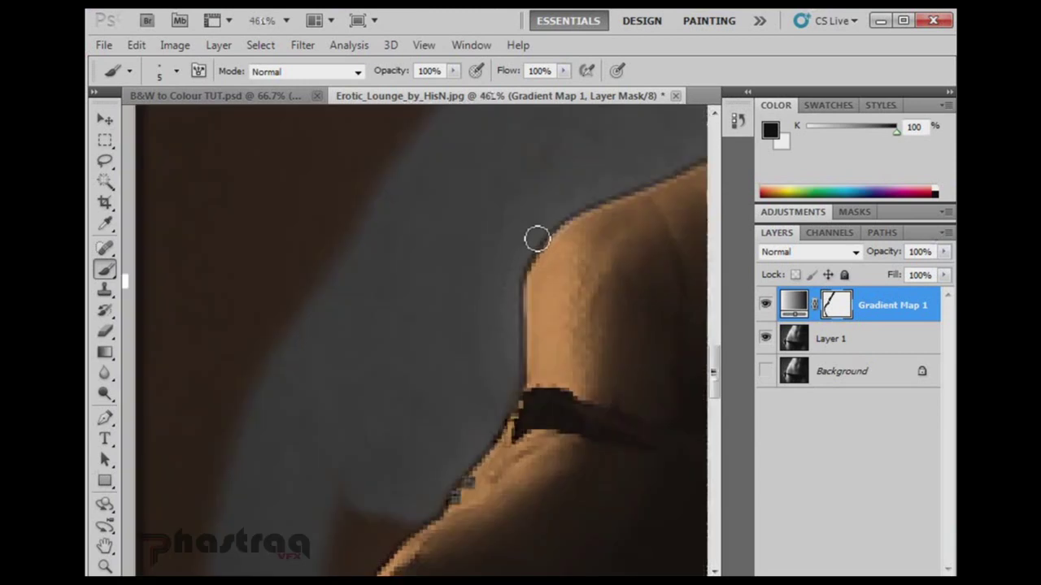
pyautogui.click(517, 270)
pyautogui.moveTo(517, 272)
pyautogui.mouseDown()
pyautogui.moveTo(509, 382)
pyautogui.moveTo(513, 277)
pyautogui.moveTo(516, 359)
pyautogui.moveTo(539, 333)
pyautogui.moveTo(536, 285)
pyautogui.moveTo(556, 248)
pyautogui.moveTo(646, 206)
pyautogui.mouseUp()
pyautogui.press('x')
pyautogui.moveTo(516, 412)
pyautogui.mouseDown()
pyautogui.moveTo(557, 267)
pyautogui.moveTo(553, 233)
pyautogui.moveTo(485, 348)
pyautogui.moveTo(509, 360)
pyautogui.moveTo(494, 365)
pyautogui.moveTo(539, 308)
pyautogui.moveTo(479, 388)
pyautogui.moveTo(455, 374)
pyautogui.moveTo(415, 407)
pyautogui.mouseUp()
pyautogui.press('x')
pyautogui.press('x')
pyautogui.press('x')
# Outline the outermost fingertip with black on the mask and restore the skin colour at its tip with white
pyautogui.press('space')
pyautogui.moveTo(473, 362); pyautogui.dragTo(608, 96)
pyautogui.moveTo(548, 147)
pyautogui.mouseDown()
pyautogui.moveTo(539, 198)
pyautogui.moveTo(597, 211)
pyautogui.moveTo(590, 220)
pyautogui.moveTo(525, 177)
pyautogui.moveTo(527, 167)
pyautogui.moveTo(491, 304)
pyautogui.mouseUp()
pyautogui.moveTo(504, 285); pyautogui.dragTo(534, 268)
pyautogui.moveTo(512, 317)
pyautogui.mouseDown()
pyautogui.moveTo(524, 289)
pyautogui.moveTo(497, 346)
pyautogui.mouseUp()
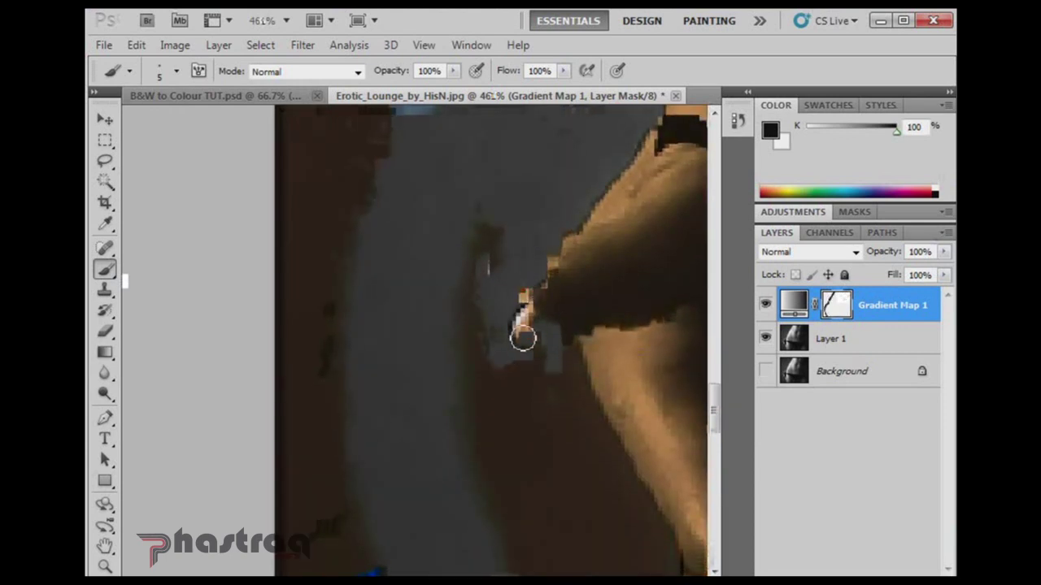
pyautogui.press('x')
pyautogui.moveTo(522, 331)
pyautogui.mouseDown()
pyautogui.moveTo(529, 312)
pyautogui.moveTo(541, 316)
pyautogui.mouseUp()
# Paint a thin black mask stroke along the outer edge of the hand below the outermost fingertip
pyautogui.moveTo(558, 354)
pyautogui.mouseDown()
pyautogui.moveTo(429, 299)
pyautogui.moveTo(549, 524)
pyautogui.mouseUp()
pyautogui.press('x')
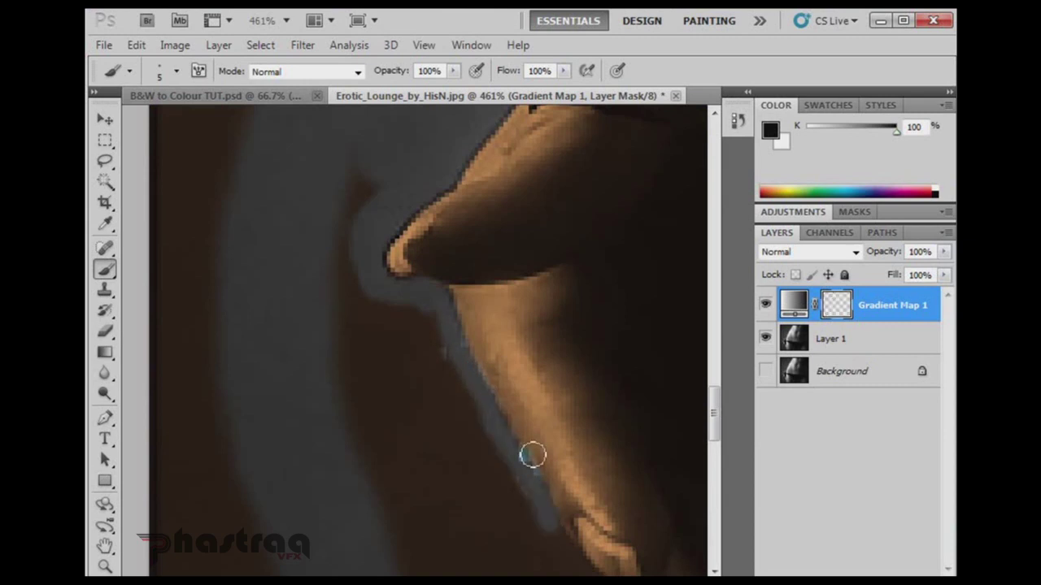
pyautogui.press('x')
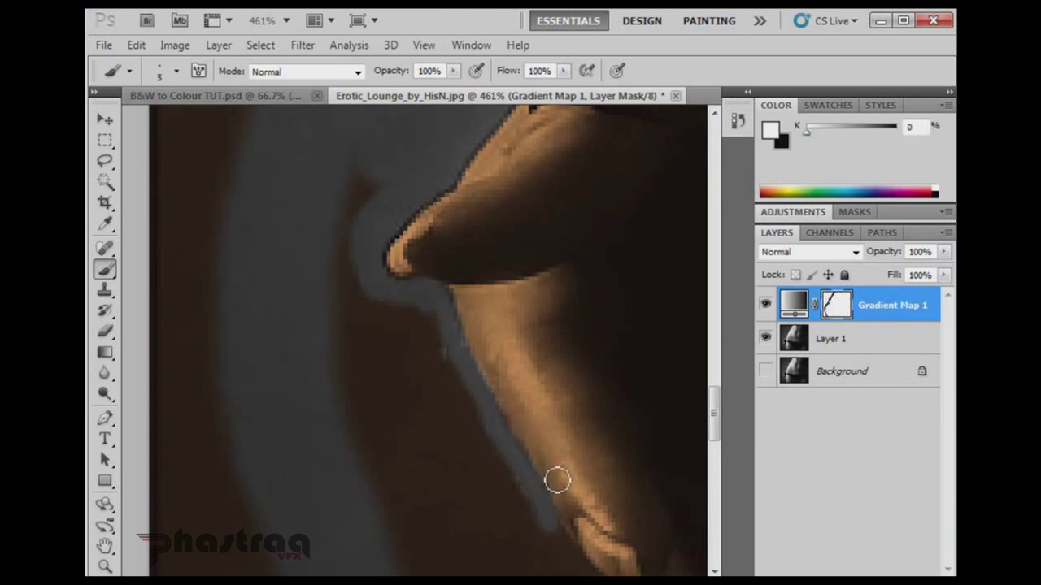
pyautogui.moveTo(557, 480)
pyautogui.mouseDown()
pyautogui.moveTo(466, 306)
pyautogui.moveTo(460, 261)
pyautogui.moveTo(482, 160)
pyautogui.mouseUp()
pyautogui.press('x')
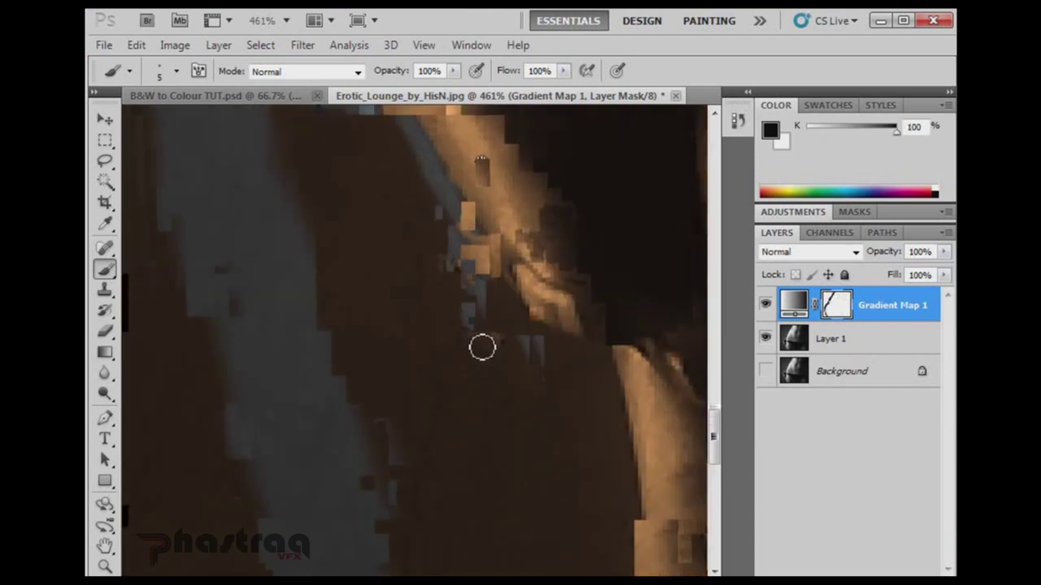
# Continue the thin black mask outline around the lower knuckle and down the side of the lowest finger
pyautogui.moveTo(483, 346)
pyautogui.mouseDown()
pyautogui.moveTo(525, 389)
pyautogui.moveTo(474, 333)
pyautogui.moveTo(519, 396)
pyautogui.moveTo(556, 414)
pyautogui.moveTo(537, 404)
pyautogui.moveTo(588, 410)
pyautogui.moveTo(539, 386)
pyautogui.mouseUp()
pyautogui.moveTo(476, 317)
pyautogui.mouseDown()
pyautogui.moveTo(432, 279)
pyautogui.moveTo(481, 314)
pyautogui.moveTo(494, 355)
pyautogui.mouseUp()
pyautogui.click(480, 301)
pyautogui.moveTo(536, 384); pyautogui.dragTo(513, 306)
pyautogui.moveTo(470, 278)
pyautogui.mouseDown()
pyautogui.moveTo(508, 486)
pyautogui.moveTo(526, 467)
pyautogui.moveTo(495, 264)
pyautogui.mouseUp()
pyautogui.press('x')
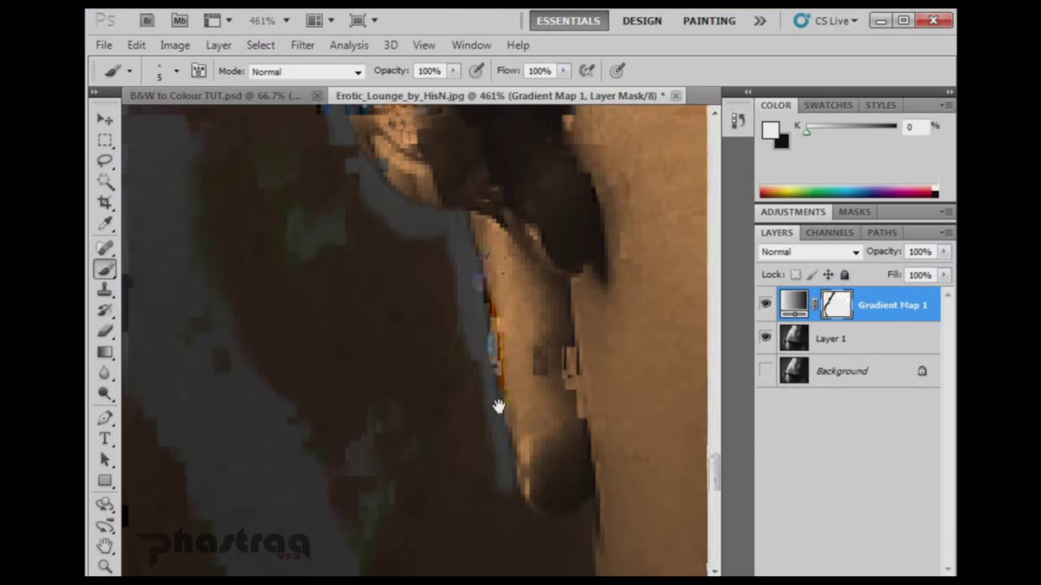
# Paint black on the mask around the lowest fingertip up to the thigh, correcting the thigh edge with white
pyautogui.moveTo(498, 406)
pyautogui.mouseDown()
pyautogui.moveTo(447, 279)
pyautogui.moveTo(446, 230)
pyautogui.moveTo(457, 220)
pyautogui.moveTo(497, 240)
pyautogui.moveTo(477, 220)
pyautogui.moveTo(509, 235)
pyautogui.moveTo(536, 227)
pyautogui.mouseUp()
pyautogui.press('x')
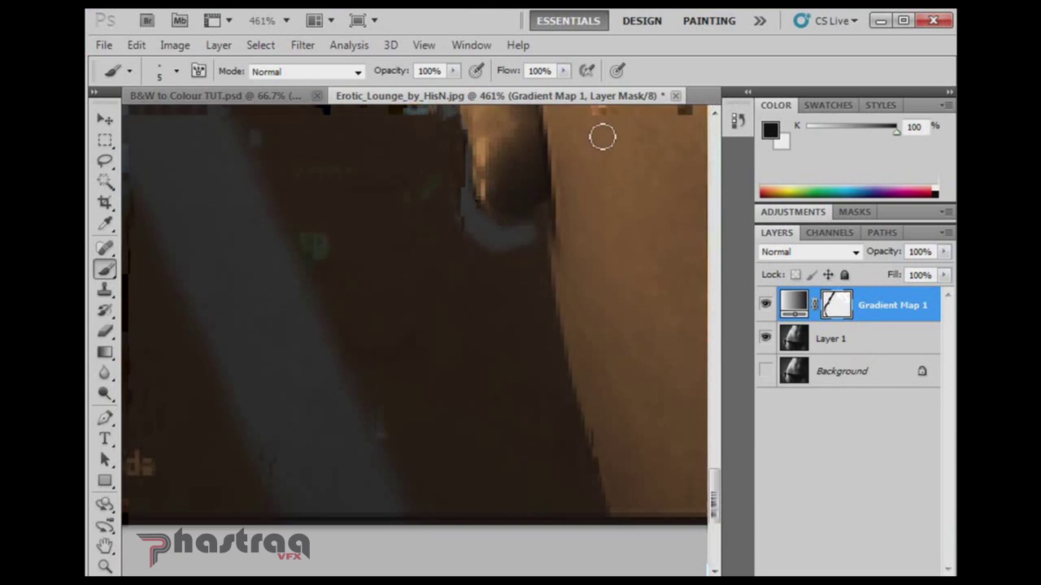
pyautogui.click(533, 232)
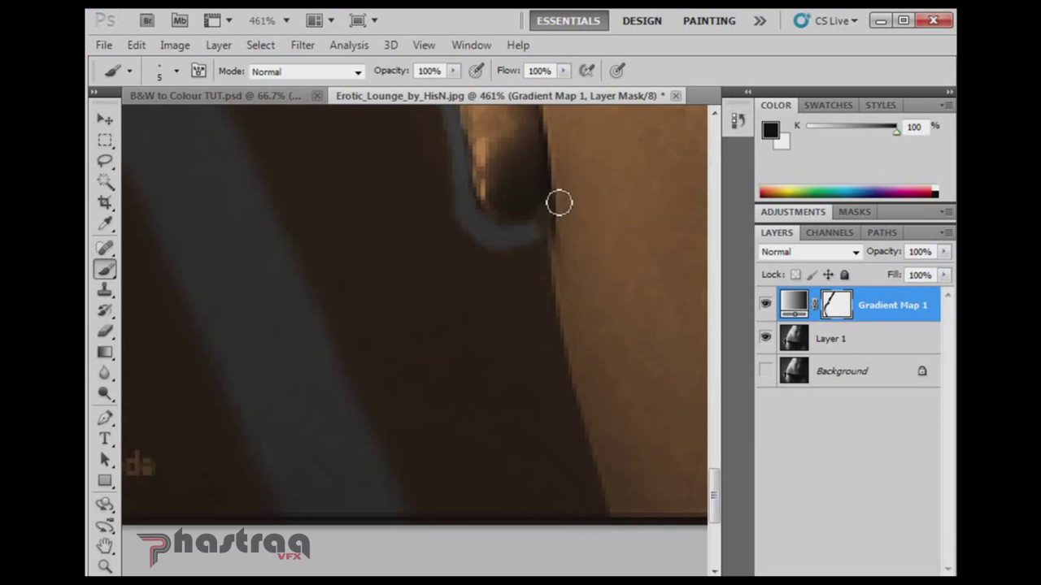
pyautogui.moveTo(559, 204)
pyautogui.mouseDown()
pyautogui.moveTo(539, 235)
pyautogui.moveTo(560, 198)
pyautogui.moveTo(538, 233)
pyautogui.moveTo(485, 222)
pyautogui.moveTo(532, 225)
pyautogui.moveTo(491, 202)
pyautogui.moveTo(507, 214)
pyautogui.mouseUp()
pyautogui.click(479, 222)
pyautogui.press('x')
pyautogui.moveTo(565, 171)
pyautogui.mouseDown()
pyautogui.moveTo(560, 241)
pyautogui.moveTo(577, 174)
pyautogui.mouseUp()
pyautogui.press('x')
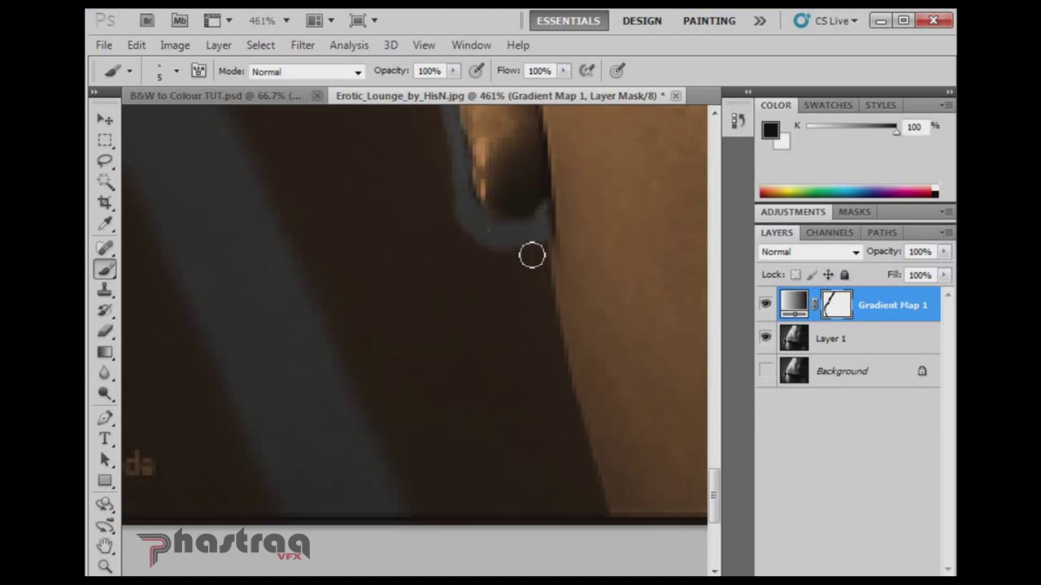
# Paint the black mask outline down the thigh's edge to the bottom of the photo, cleaning the skin side with white
pyautogui.moveTo(529, 251)
pyautogui.mouseDown()
pyautogui.moveTo(532, 241)
pyautogui.moveTo(534, 260)
pyautogui.moveTo(505, 179)
pyautogui.moveTo(578, 455)
pyautogui.moveTo(569, 414)
pyautogui.mouseUp()
pyautogui.press('space')
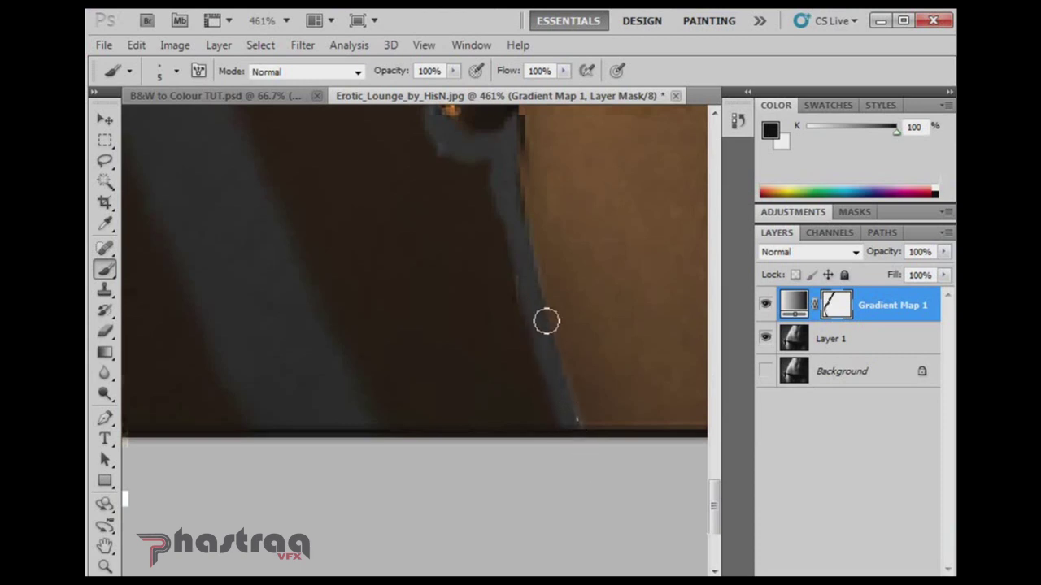
pyautogui.press('x')
pyautogui.moveTo(585, 417)
pyautogui.mouseDown()
pyautogui.moveTo(591, 424)
pyautogui.moveTo(534, 183)
pyautogui.moveTo(539, 246)
pyautogui.moveTo(565, 291)
pyautogui.mouseUp()
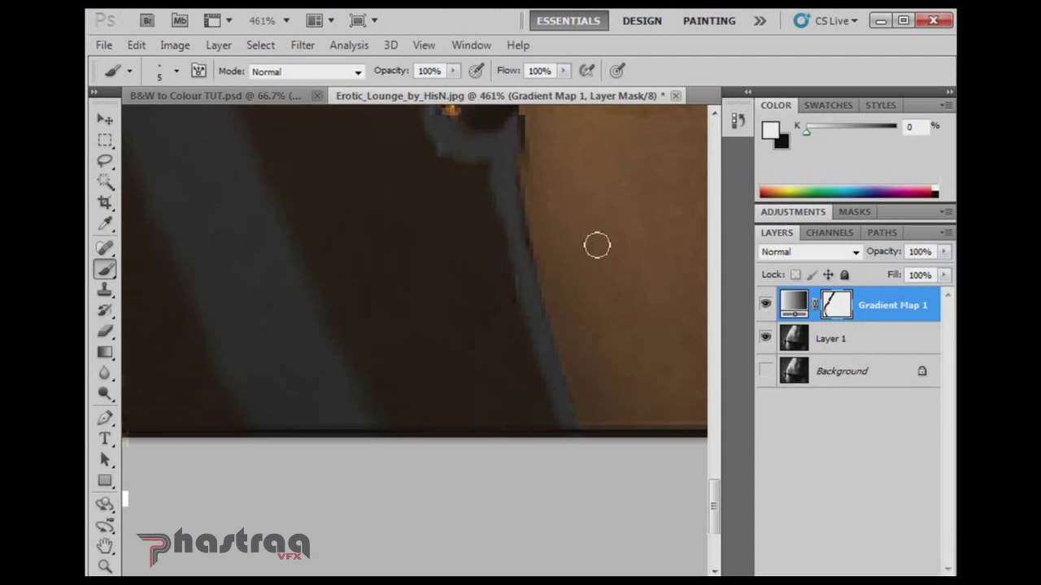
pyautogui.press('x')
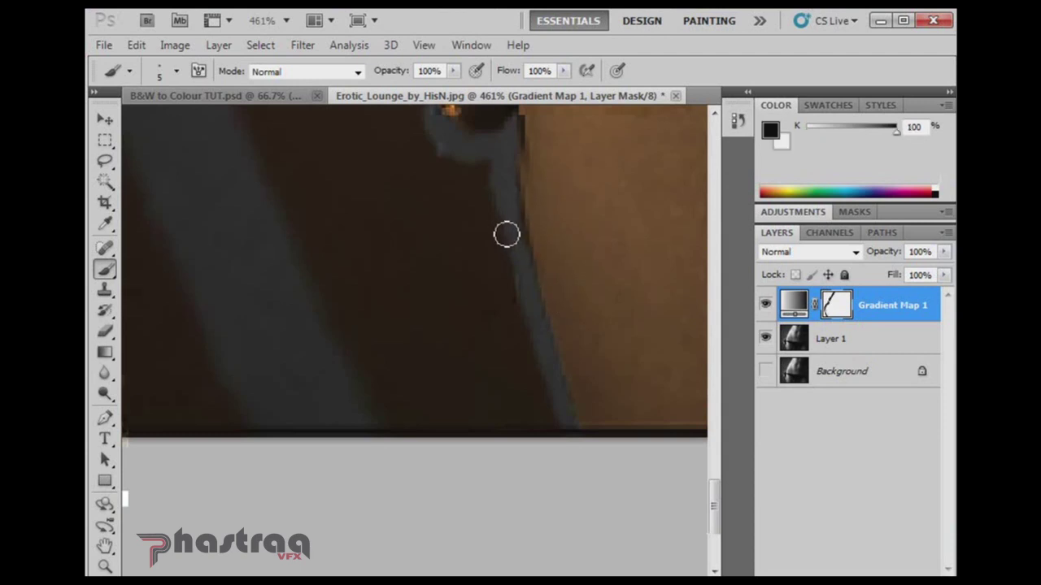
pyautogui.moveTo(507, 235)
pyautogui.mouseDown()
pyautogui.moveTo(508, 209)
pyautogui.moveTo(517, 252)
pyautogui.moveTo(509, 200)
pyautogui.moveTo(524, 283)
pyautogui.moveTo(550, 271)
pyautogui.moveTo(539, 204)
pyautogui.mouseUp()
pyautogui.press('x')
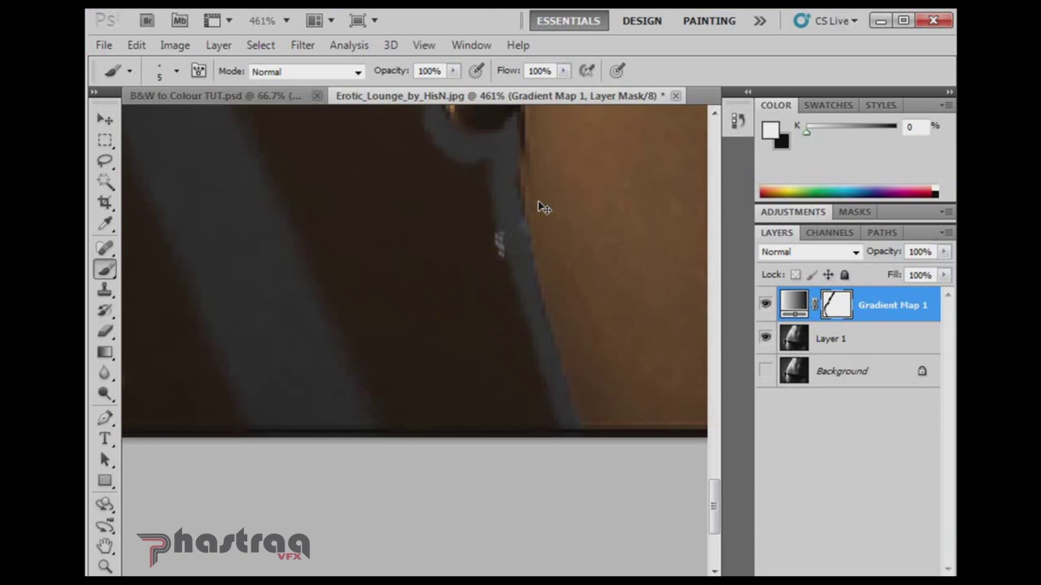
# Display the Gradient Map mask, Magic Wand the white body area at tolerance 10, and expand the selection by 3 pixels
pyautogui.hotkey('ctrl', '0')
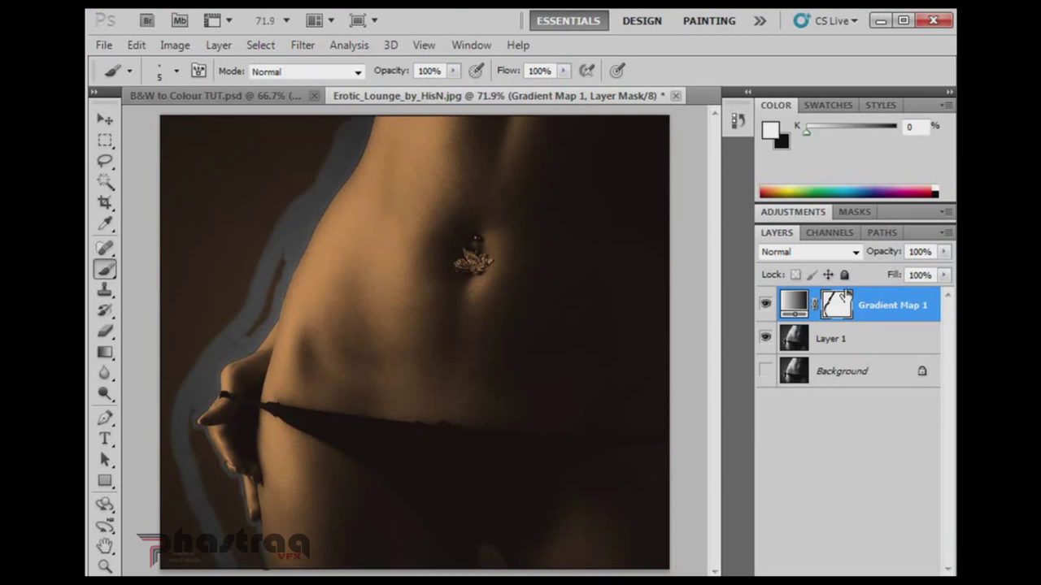
pyautogui.keyDown('alt'); pyautogui.click(838, 306); pyautogui.keyUp('alt')
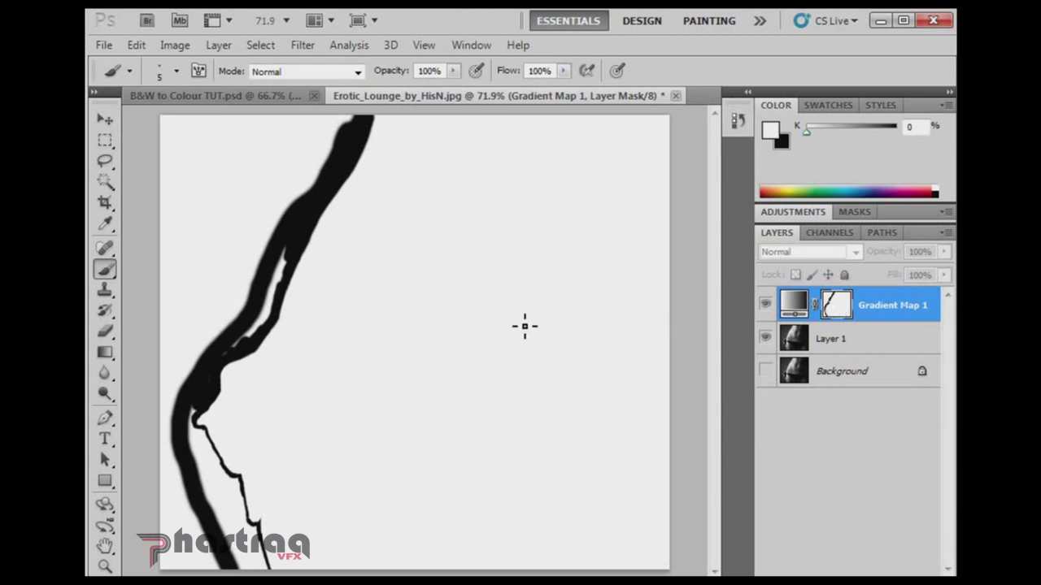
pyautogui.press('w')
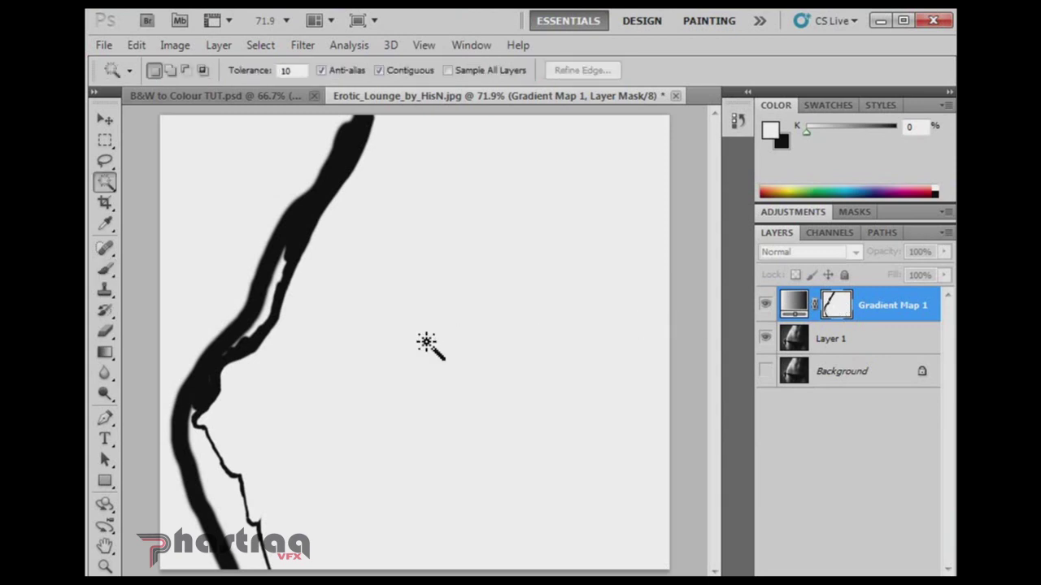
pyautogui.click(435, 291)
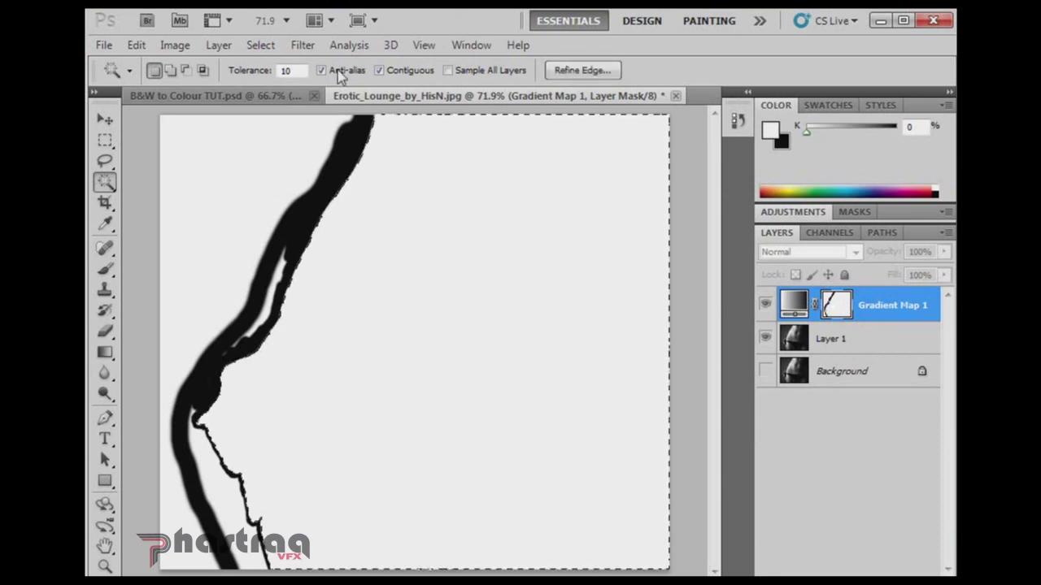
pyautogui.click(257, 45)
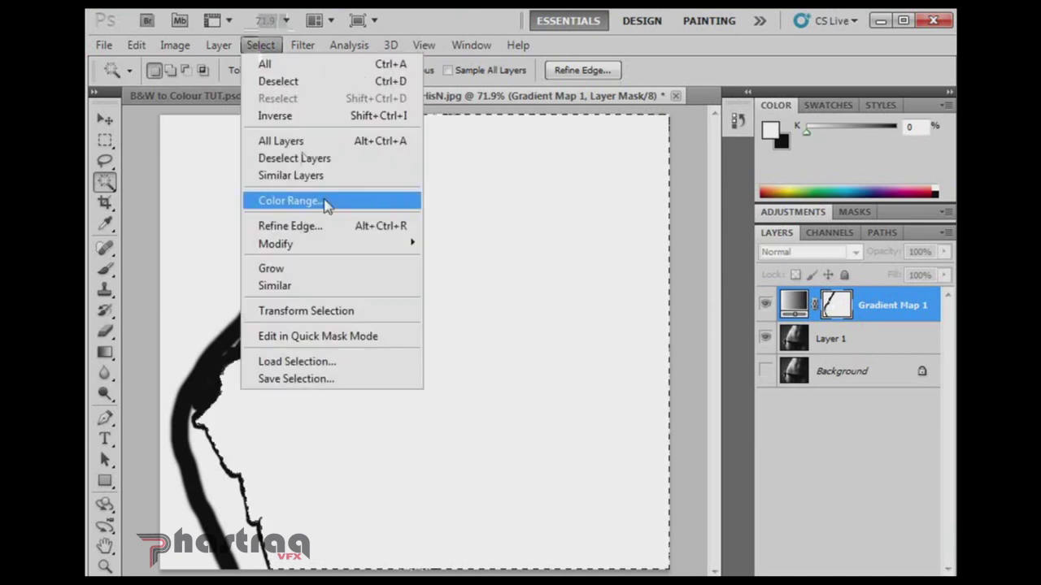
pyautogui.moveTo(363, 247)
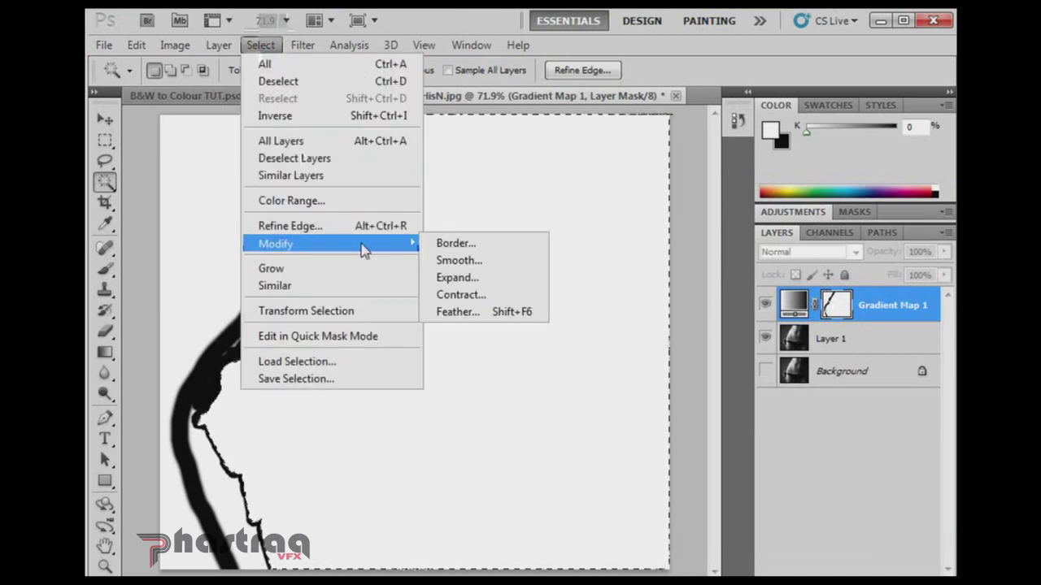
pyautogui.click(454, 277)
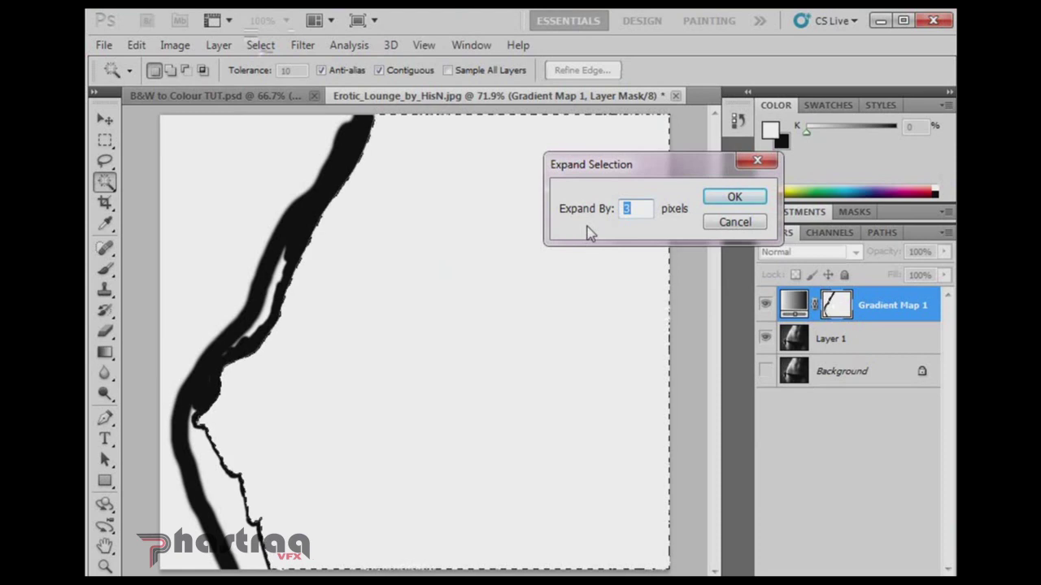
pyautogui.click(731, 200)
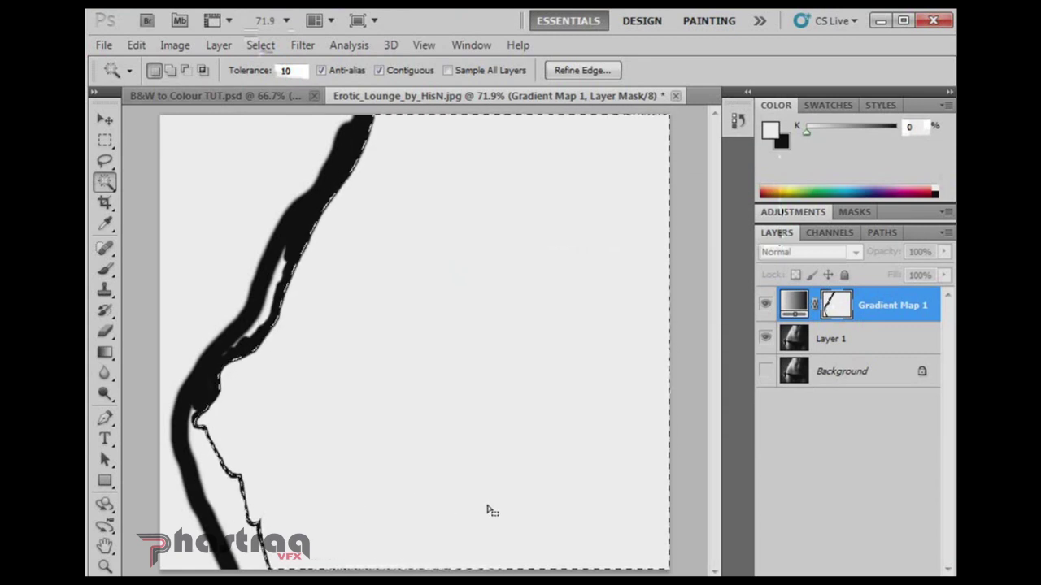
# Invert the selection and fill the background side of the mask with black, deselecting and returning to the image view
pyautogui.hotkey('ctrl', 'shift', 'i')
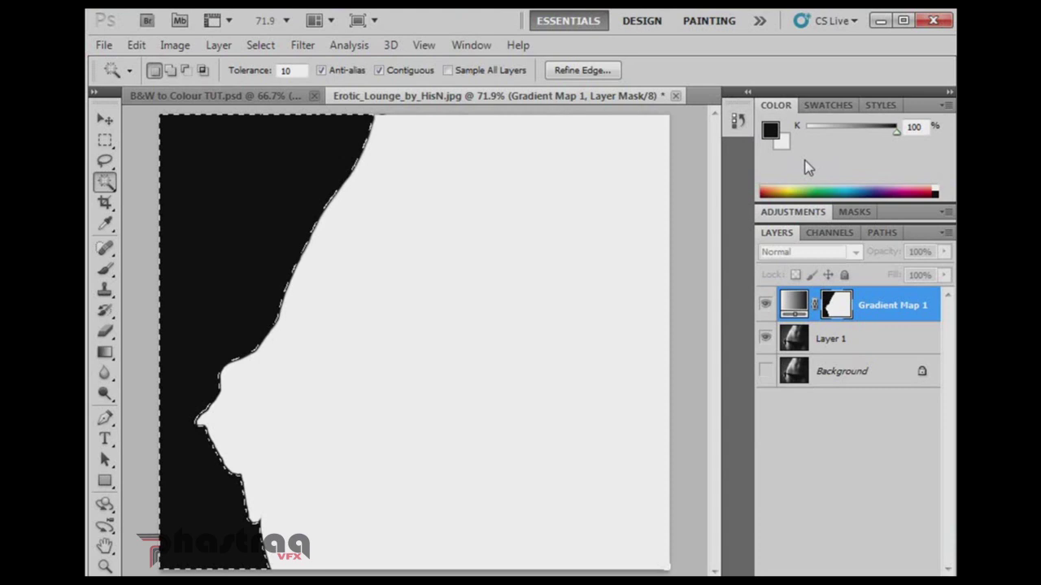
pyautogui.hotkey('ctrl', 'd')
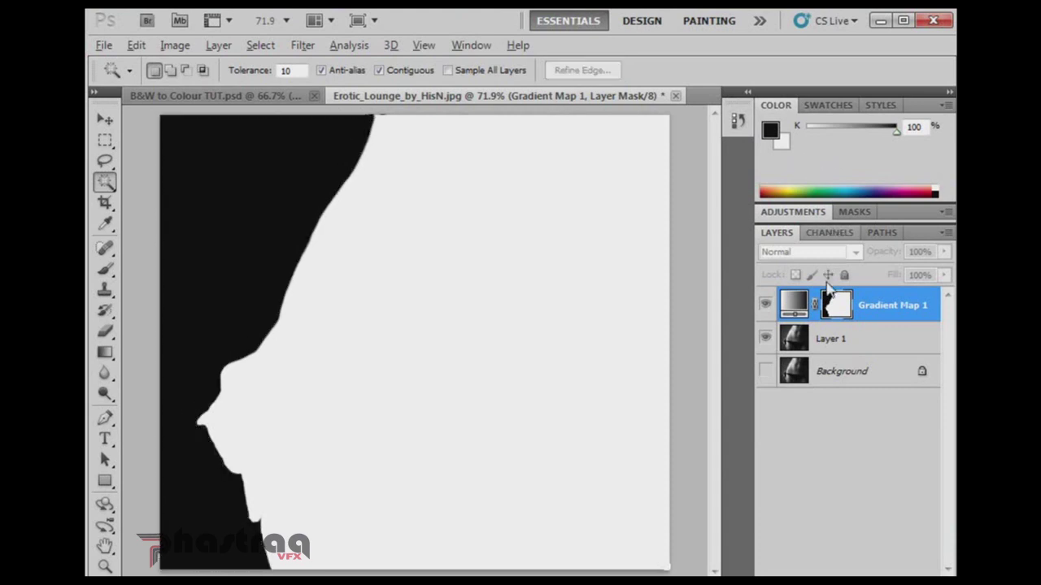
pyautogui.keyDown('alt'); pyautogui.click(833, 305); pyautogui.keyUp('alt')
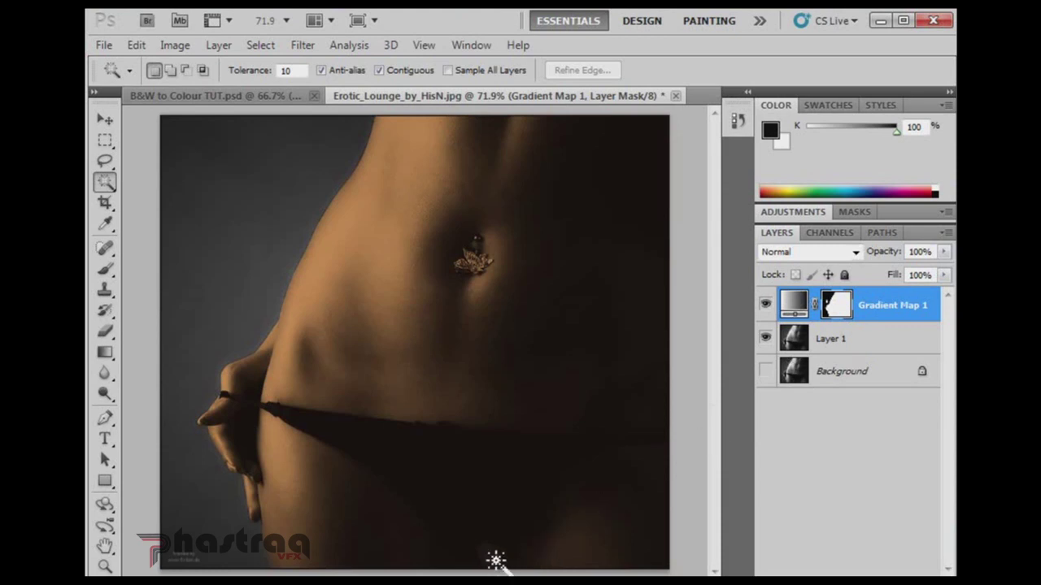
# Select the small background gap between the thighs on Layer 1 and fill it with black on the Gradient Map mask
pyautogui.click(793, 341)
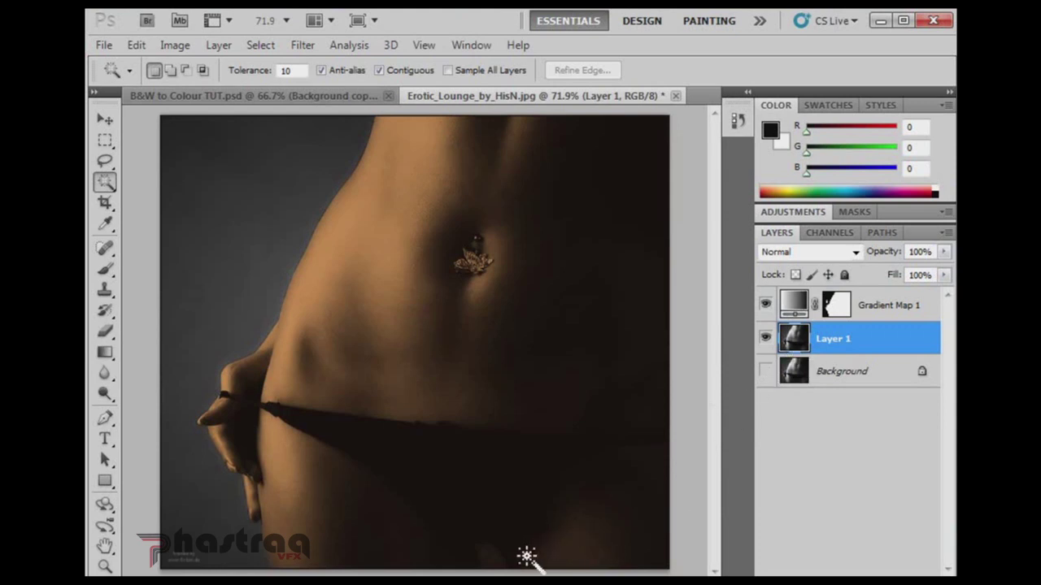
pyautogui.click(493, 560)
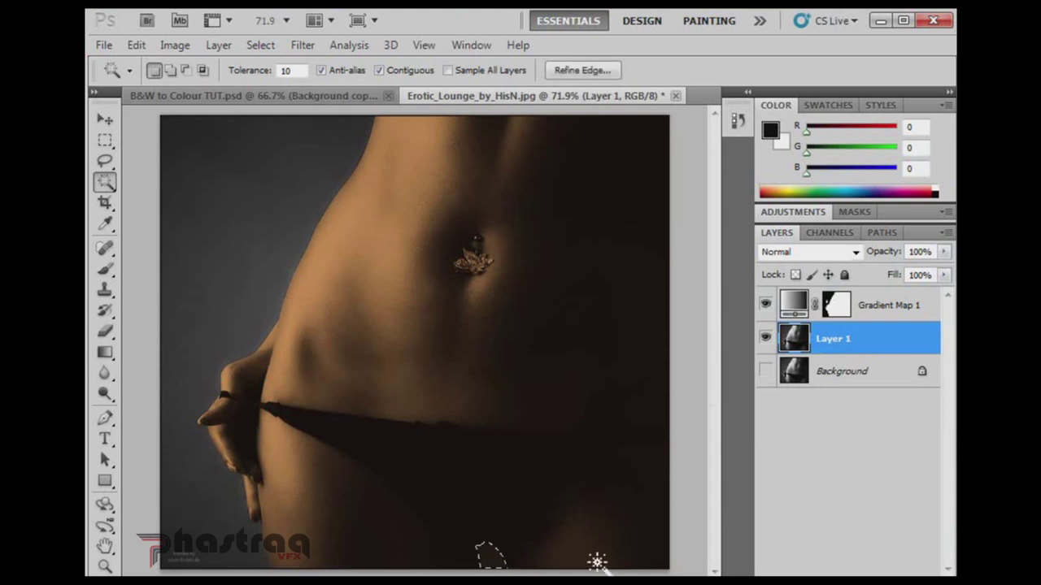
pyautogui.click(838, 305)
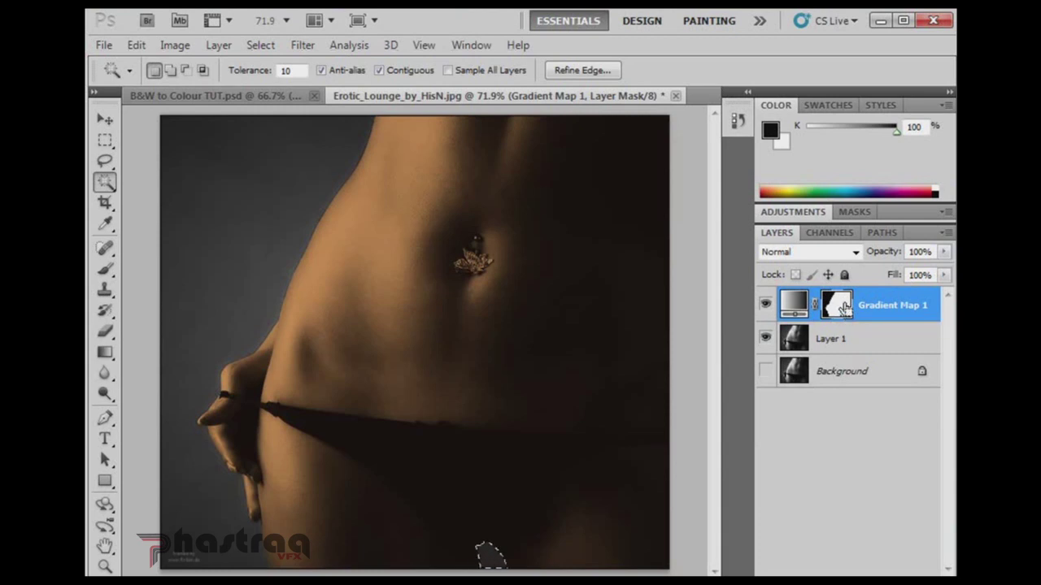
pyautogui.keyDown('alt'); pyautogui.click(842, 306); pyautogui.keyUp('alt')
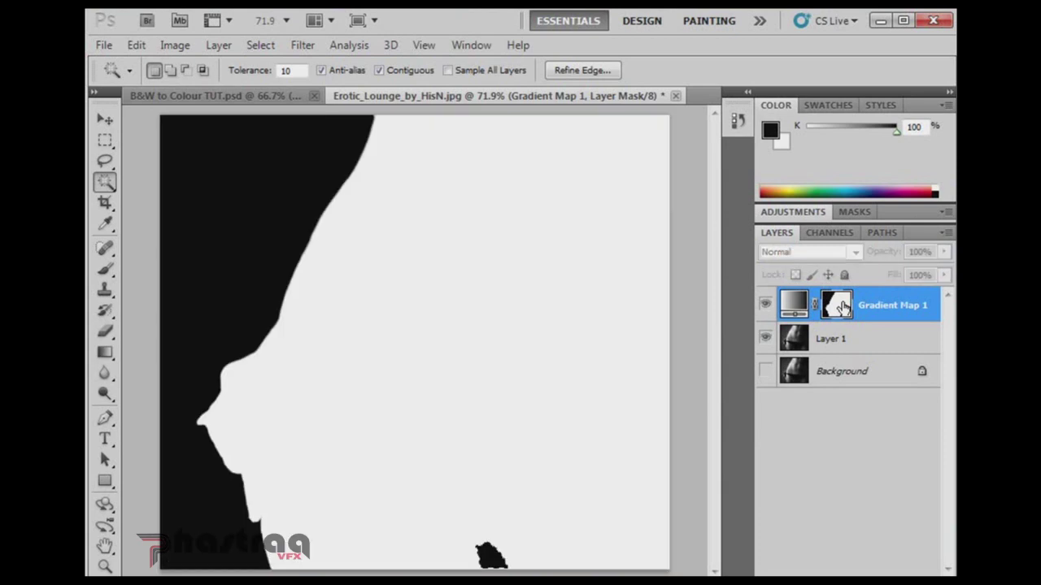
pyautogui.keyDown('alt'); pyautogui.click(842, 306); pyautogui.keyUp('alt')
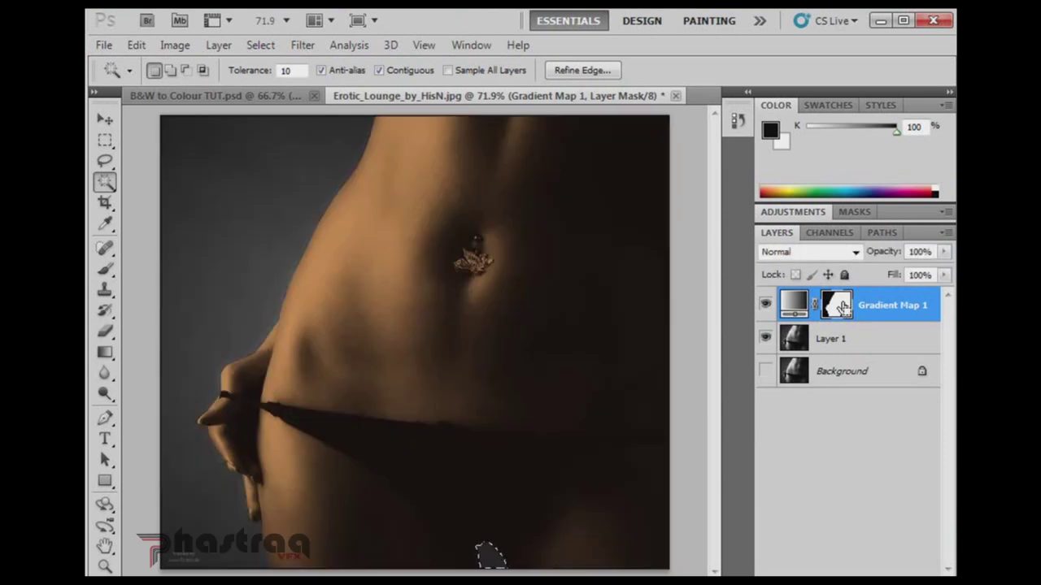
pyautogui.hotkey('ctrl', 'd')
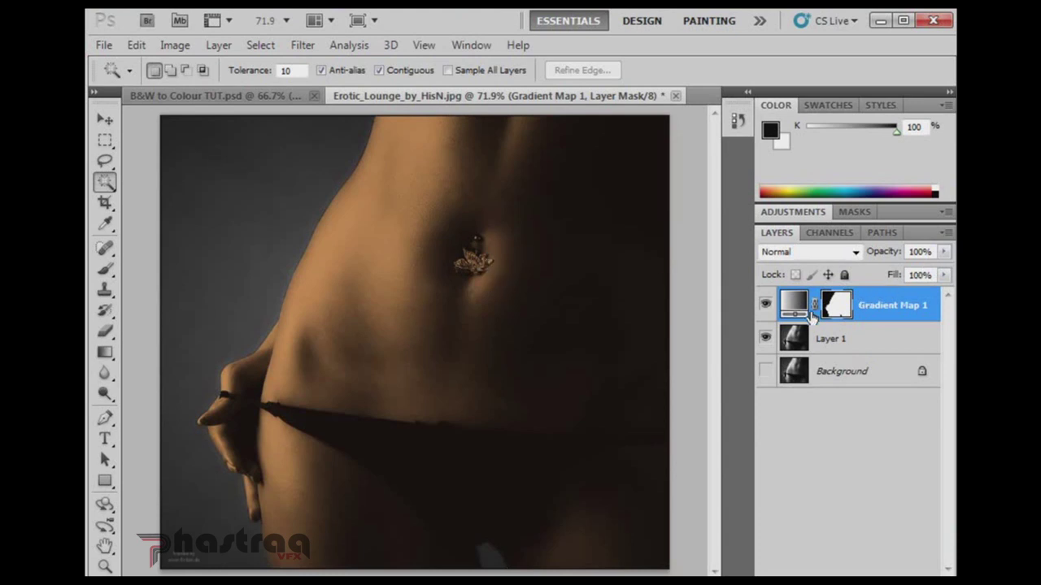
# Paint black on the mask over the interior of the leaf-shaped navel jewellery with a 9-pixel brush
pyautogui.press('b')
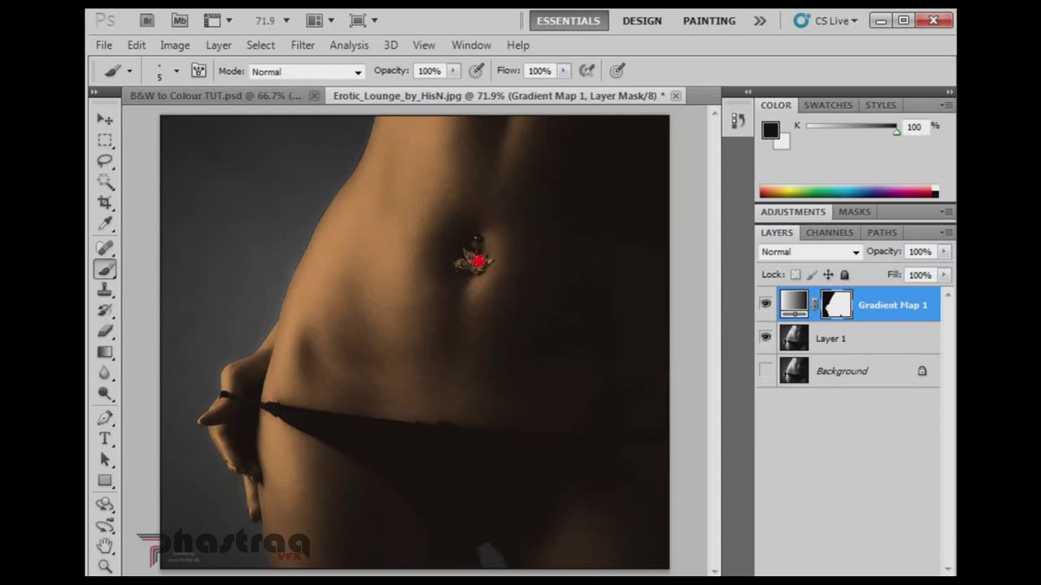
pyautogui.scroll(4, 478, 261)
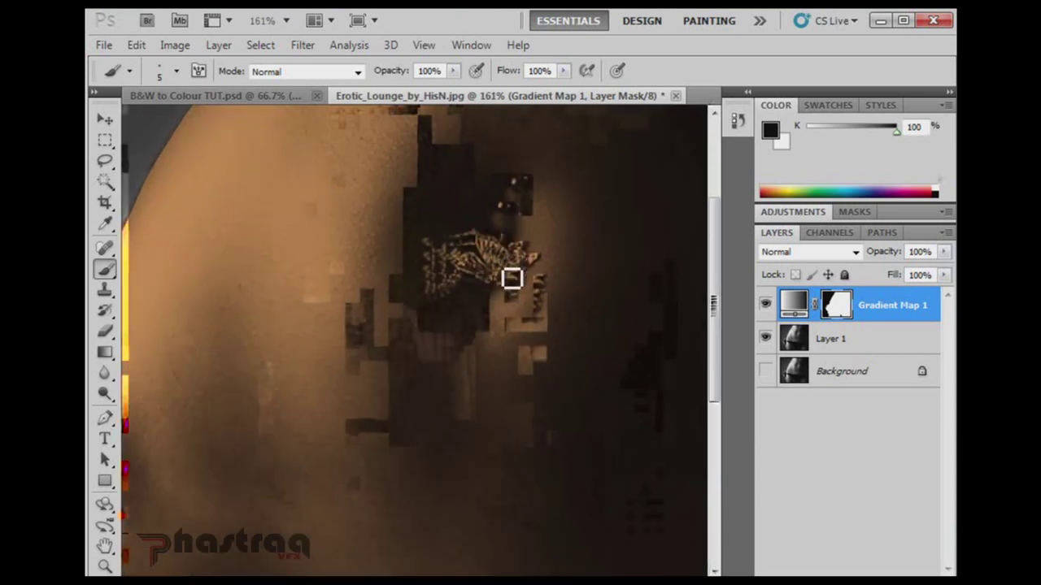
pyautogui.press(']')
pyautogui.press(']')
pyautogui.press(']')
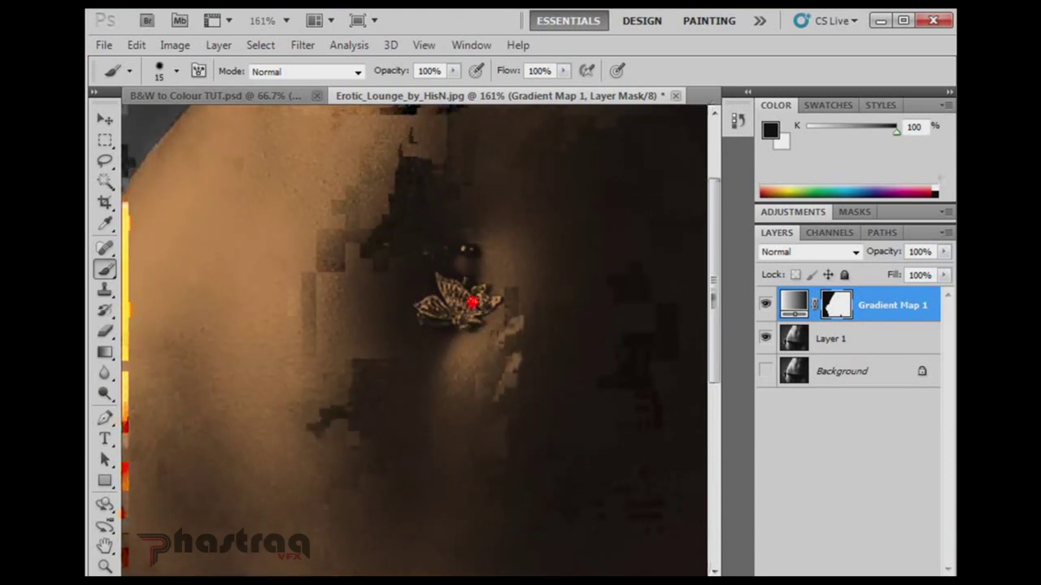
pyautogui.scroll(2, 472, 302)
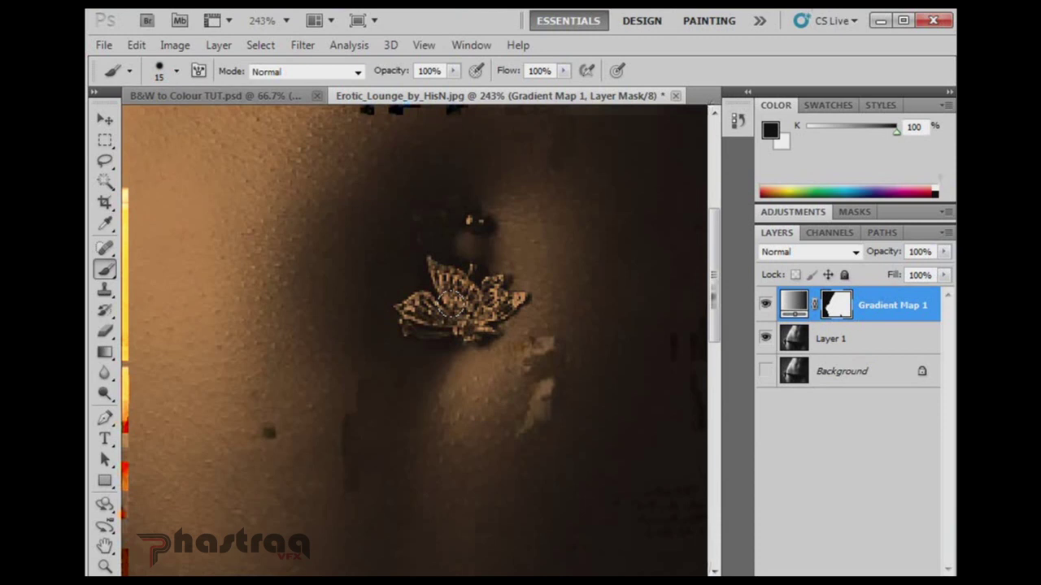
pyautogui.press('[')
pyautogui.press('[')
pyautogui.moveTo(416, 332)
pyautogui.mouseDown()
pyautogui.moveTo(447, 329)
pyautogui.moveTo(417, 315)
pyautogui.moveTo(422, 306)
pyautogui.moveTo(473, 337)
pyautogui.moveTo(491, 312)
pyautogui.moveTo(518, 305)
pyautogui.moveTo(493, 298)
pyautogui.moveTo(495, 288)
pyautogui.moveTo(467, 302)
pyautogui.moveTo(448, 282)
pyautogui.moveTo(451, 292)
pyautogui.moveTo(477, 292)
pyautogui.moveTo(460, 282)
pyautogui.moveTo(459, 311)
pyautogui.mouseUp()
pyautogui.scroll(2, 466, 307)
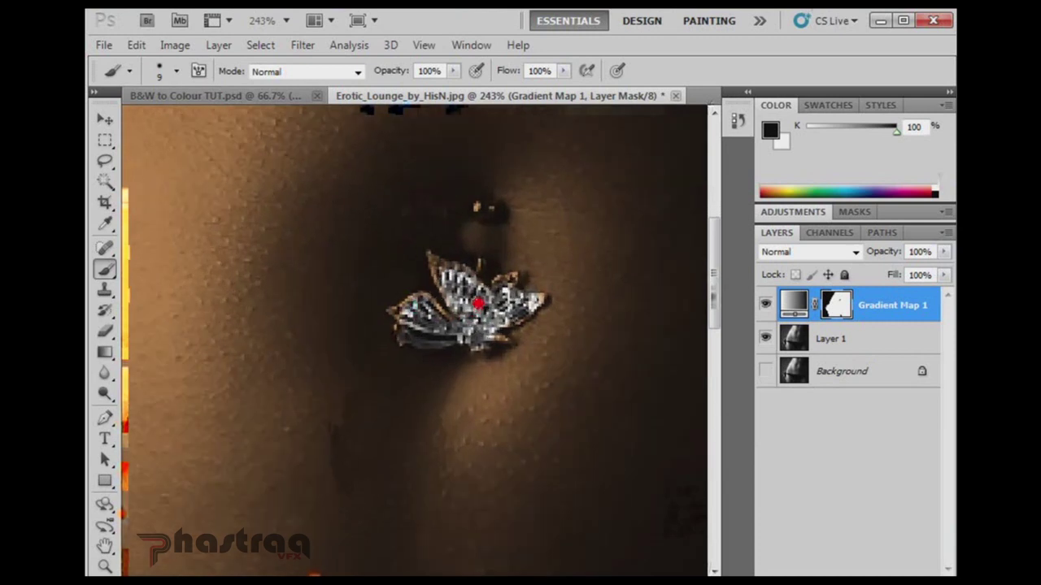
# Paint black on the mask along the leaf jewellery's tips and outer edges with a 3-pixel brush
pyautogui.scroll(2, 480, 307)
pyautogui.press('[')
pyautogui.press('[')
pyautogui.press('[')
pyautogui.press('[')
pyautogui.press('[')
pyautogui.press('[')
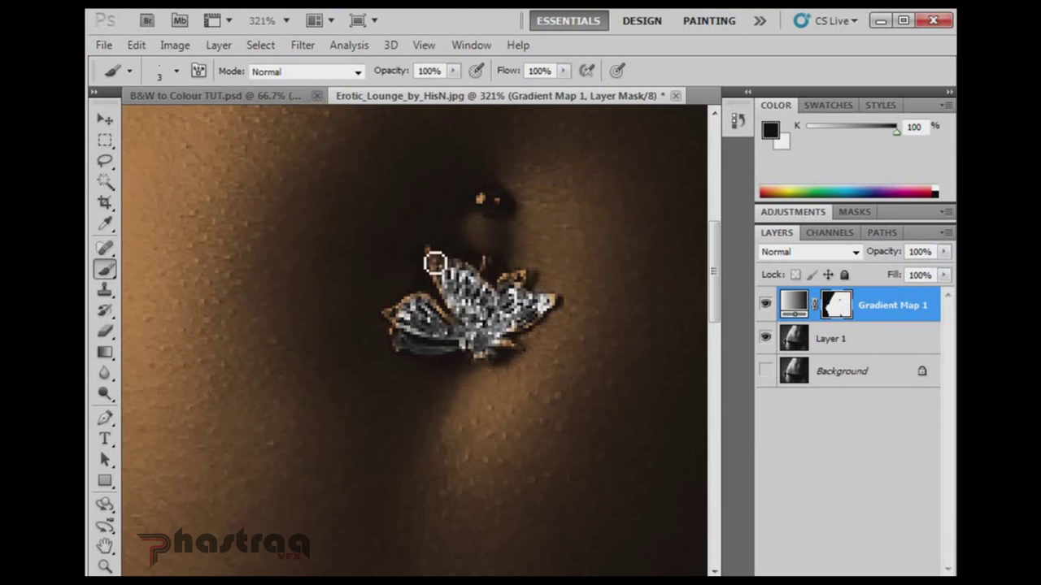
pyautogui.click(431, 254)
pyautogui.click(460, 269)
pyautogui.click(472, 272)
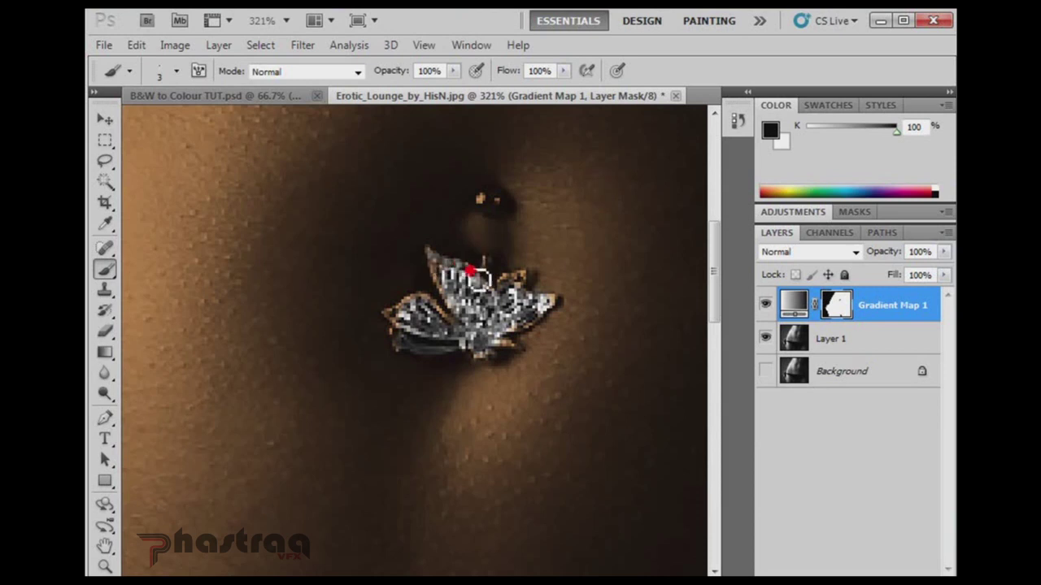
pyautogui.click(446, 295)
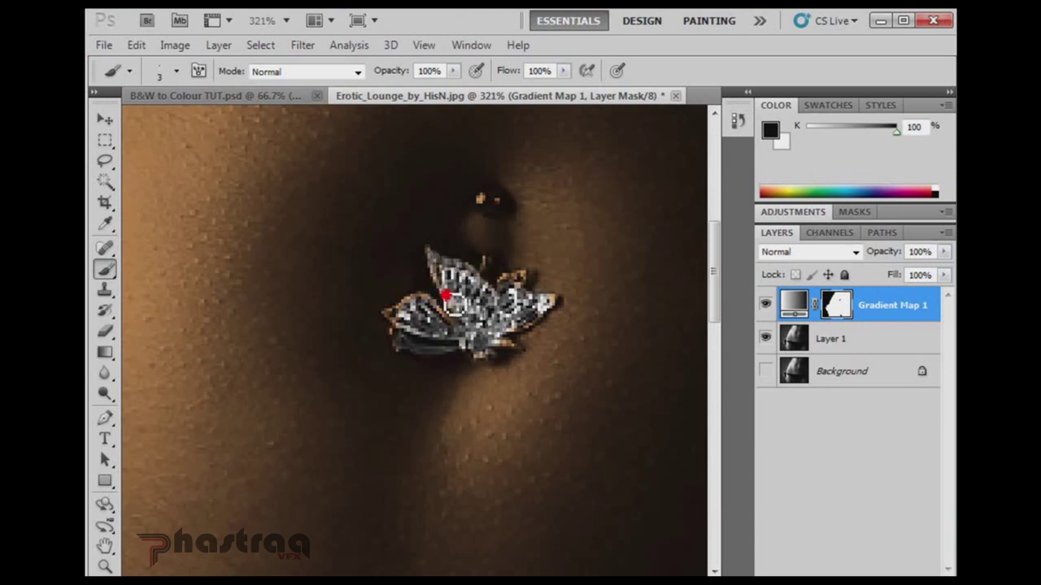
pyautogui.moveTo(453, 302)
pyautogui.mouseDown()
pyautogui.moveTo(446, 260)
pyautogui.moveTo(446, 320)
pyautogui.moveTo(435, 308)
pyautogui.moveTo(390, 318)
pyautogui.moveTo(403, 333)
pyautogui.moveTo(424, 305)
pyautogui.moveTo(406, 344)
pyautogui.moveTo(396, 338)
pyautogui.moveTo(404, 355)
pyautogui.moveTo(392, 330)
pyautogui.mouseUp()
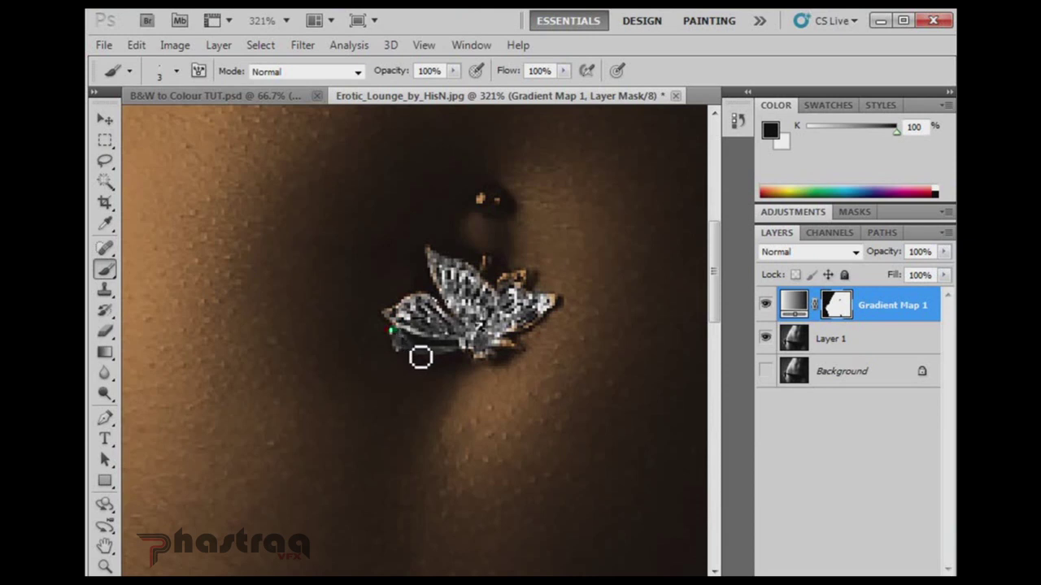
pyautogui.moveTo(469, 353)
pyautogui.mouseDown()
pyautogui.moveTo(476, 367)
pyautogui.moveTo(496, 365)
pyautogui.moveTo(505, 350)
pyautogui.moveTo(523, 353)
pyautogui.moveTo(520, 328)
pyautogui.moveTo(523, 338)
pyautogui.moveTo(560, 312)
pyautogui.moveTo(530, 281)
pyautogui.moveTo(488, 289)
pyautogui.moveTo(494, 265)
pyautogui.moveTo(495, 276)
pyautogui.mouseUp()
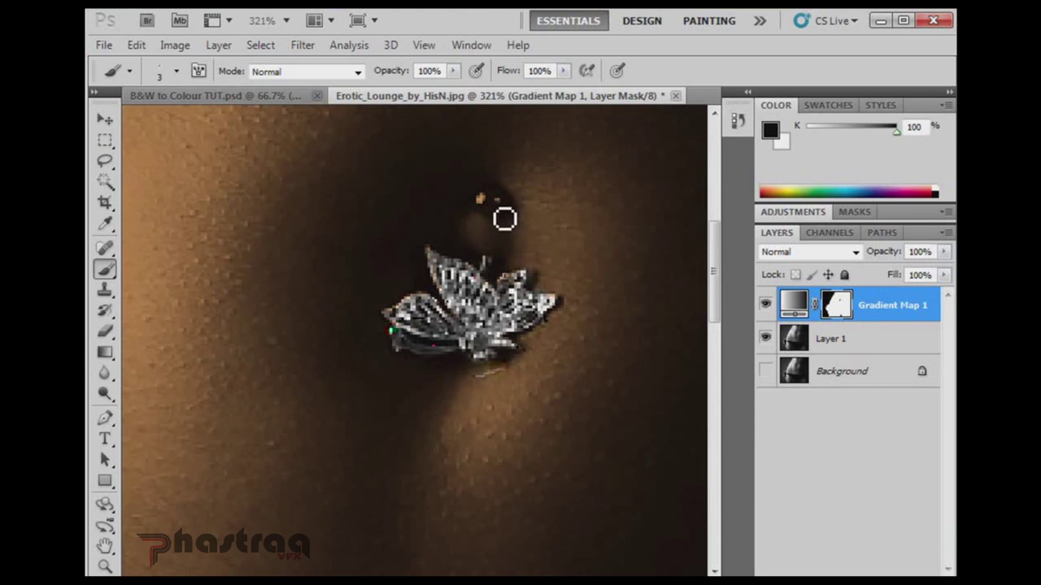
# Mask out the small piercing bead above the leaf jewellery with a 9-pixel black brush, undoing the surplus dab
pyautogui.press(']')
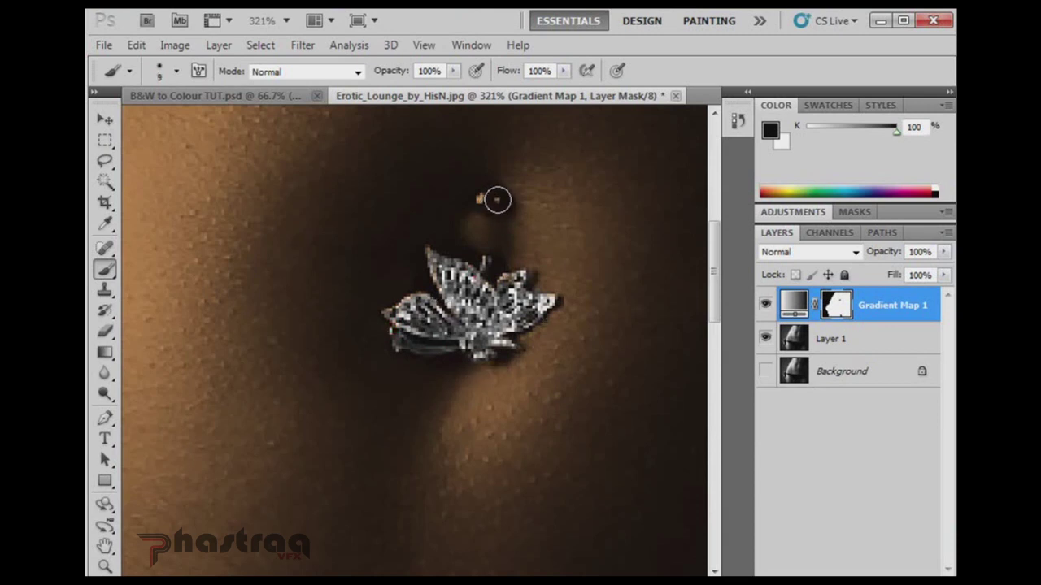
pyautogui.click(492, 200)
pyautogui.click(497, 204)
pyautogui.click(489, 198)
pyautogui.hotkey('ctrl', 'z')
pyautogui.hotkey('ctrl', '0')
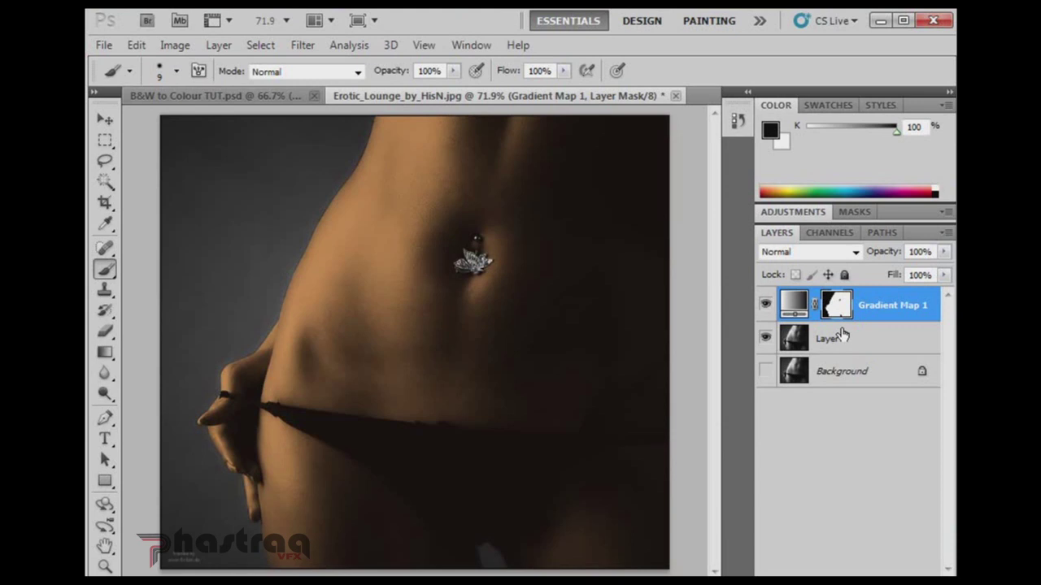
# Duplicate the Gradient Map 1 layer and invert the copy's mask, hiding the copy to compare the result
pyautogui.click(879, 306)
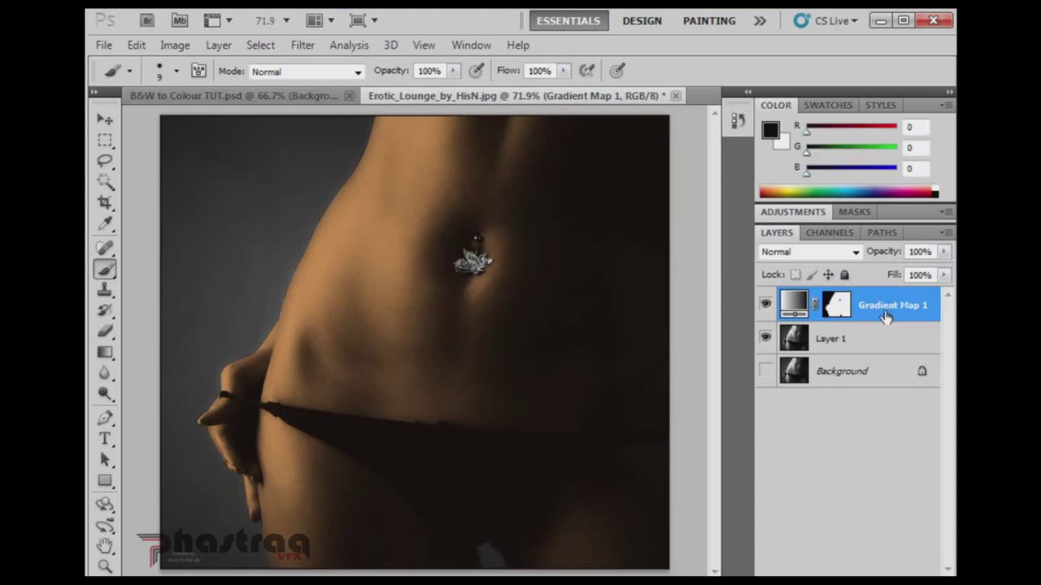
pyautogui.hotkey('ctrl', 'j')
pyautogui.click(850, 305)
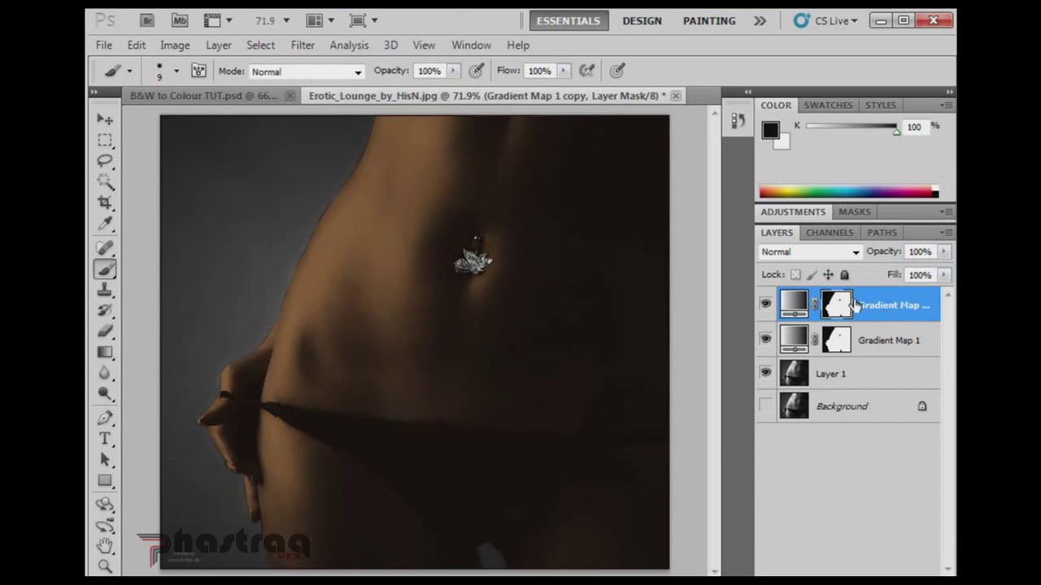
pyautogui.keyDown('alt'); pyautogui.click(838, 309); pyautogui.keyUp('alt')
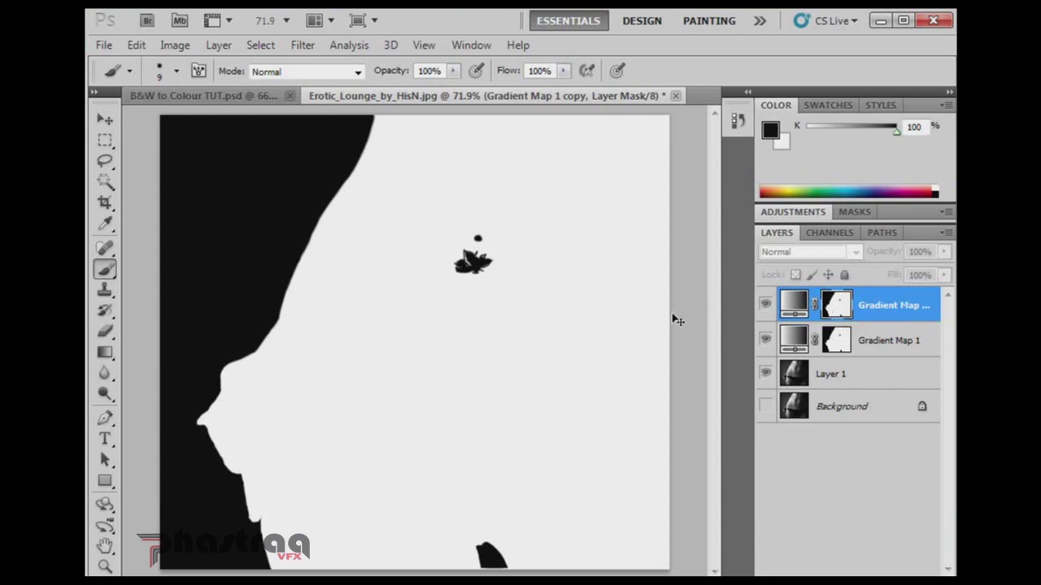
pyautogui.hotkey('ctrl', 'i')
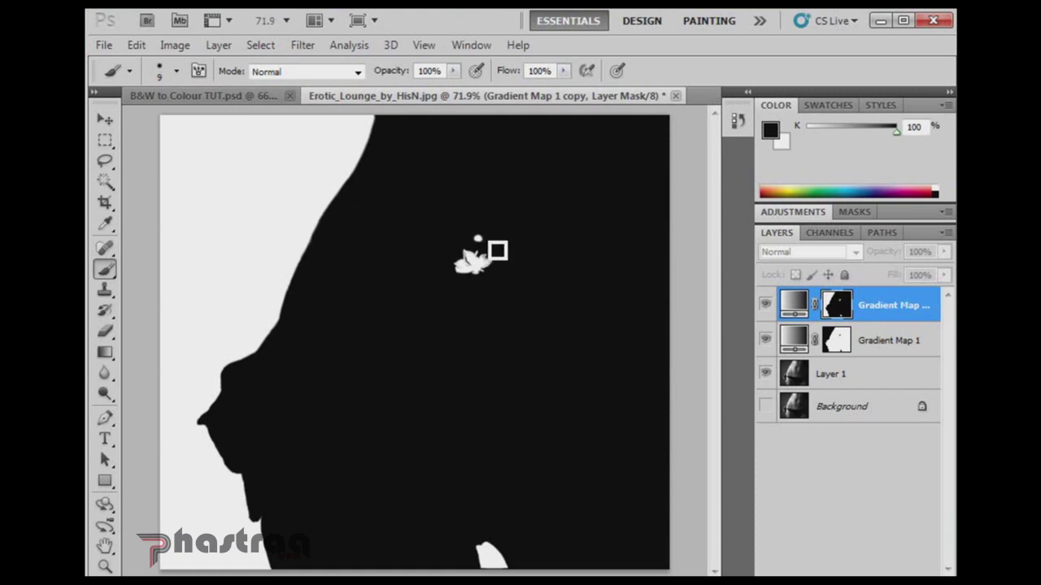
pyautogui.keyDown('alt'); pyautogui.click(838, 305); pyautogui.keyUp('alt')
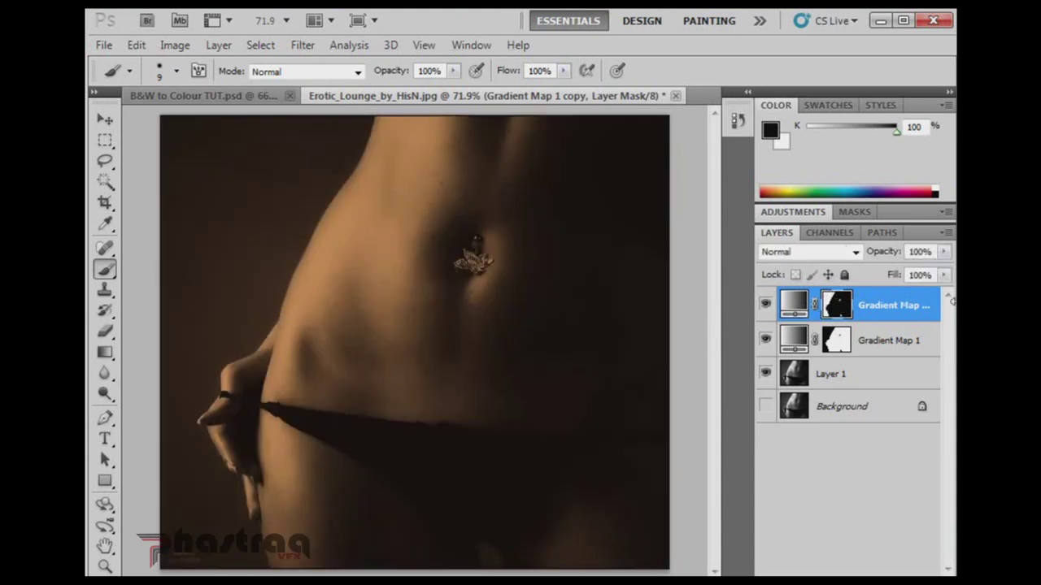
pyautogui.click(764, 306)
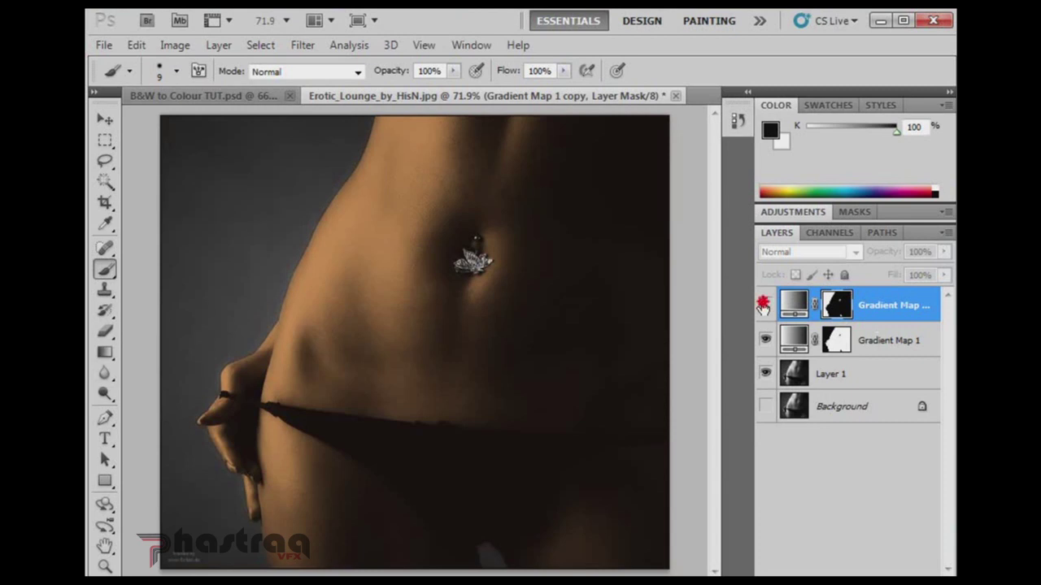
# Show the Gradient Map 1 copy and set its gradient's light end stop to violet, hex 614ed0
pyautogui.click(764, 304)
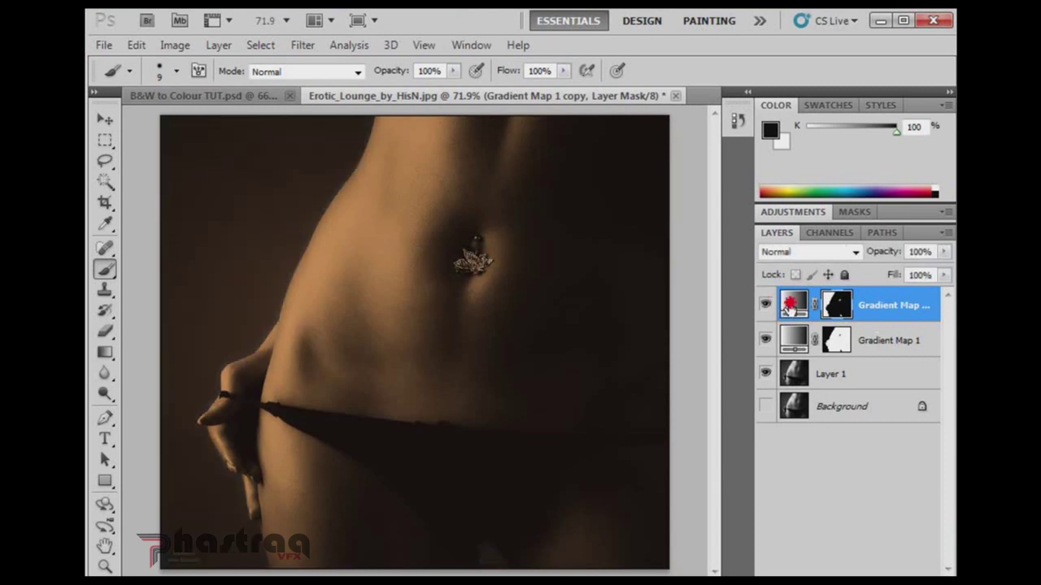
pyautogui.doubleClick(787, 306)
pyautogui.click(805, 275)
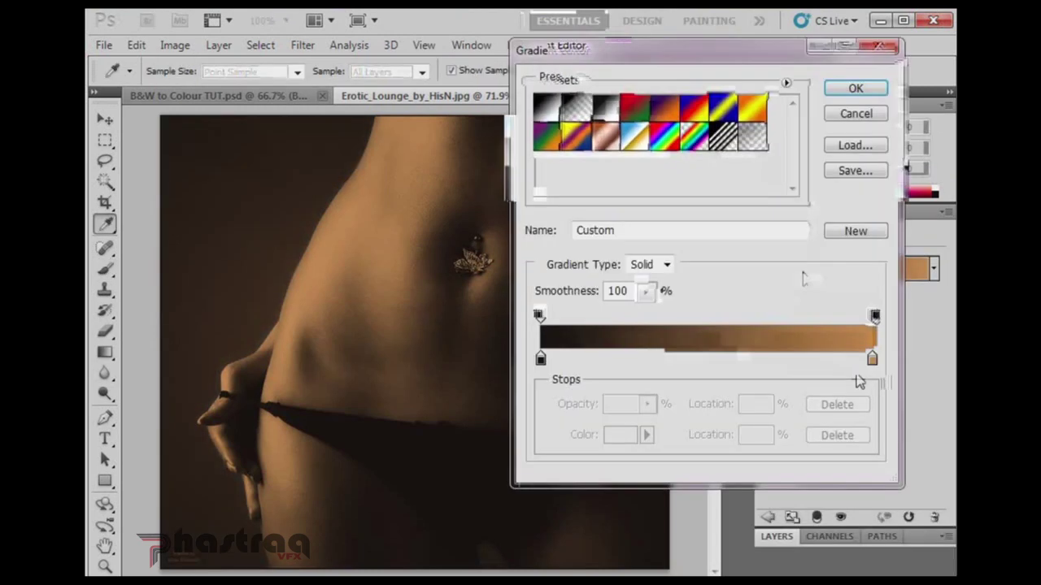
pyautogui.click(873, 361)
pyautogui.click(640, 435)
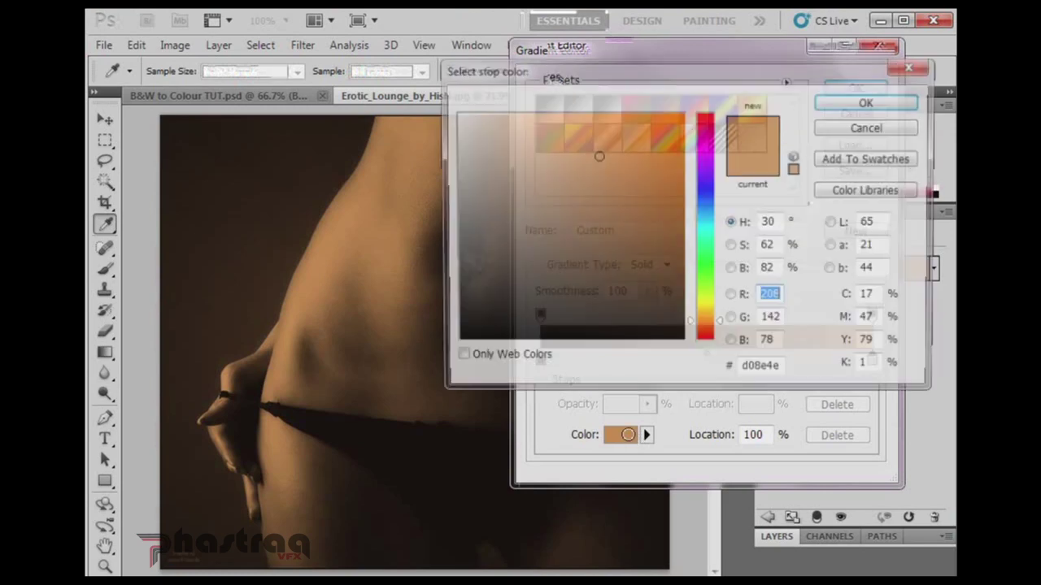
pyautogui.click(704, 185)
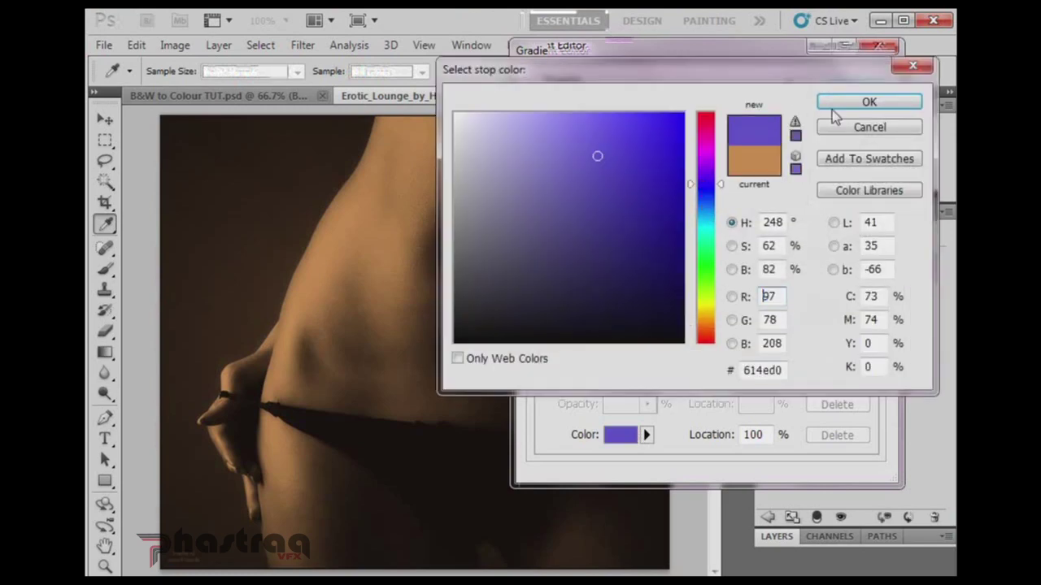
pyautogui.click(886, 102)
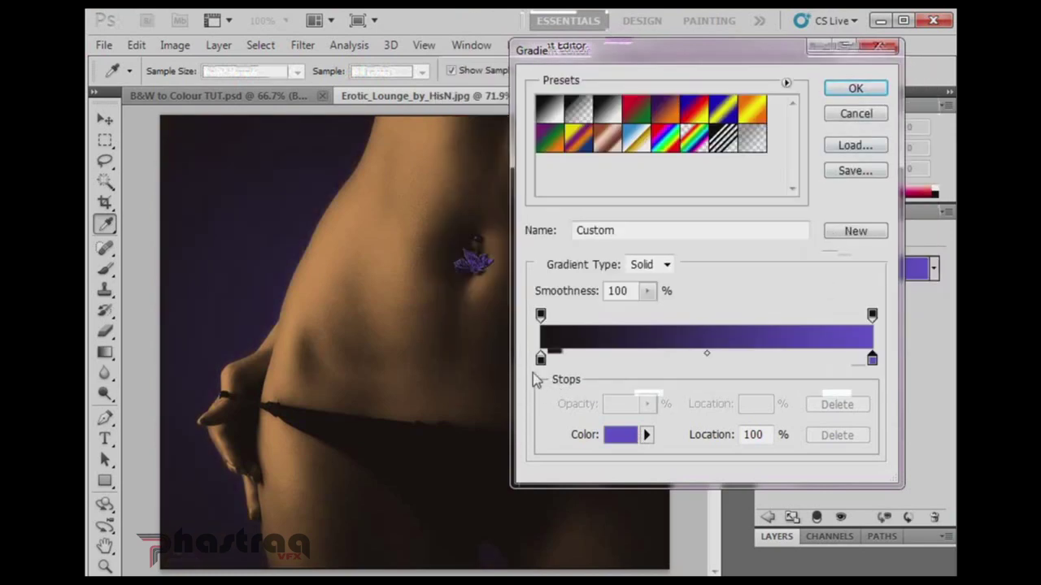
# Set the dark start stop of the copy's gradient to a near-black purple, hex 10000f, and apply the gradient
pyautogui.click(541, 358)
pyautogui.click(620, 436)
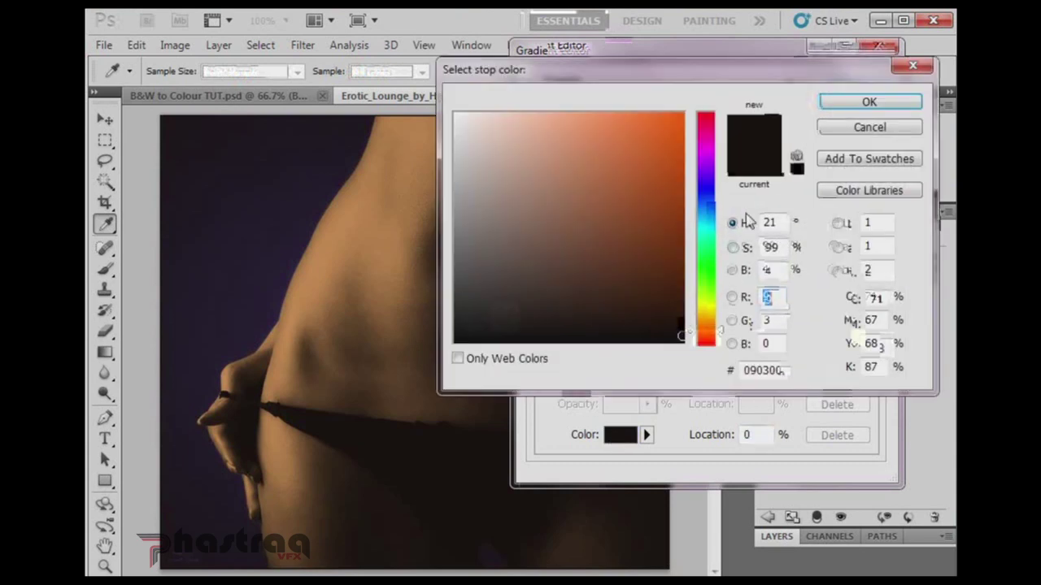
pyautogui.moveTo(708, 204); pyautogui.dragTo(707, 195)
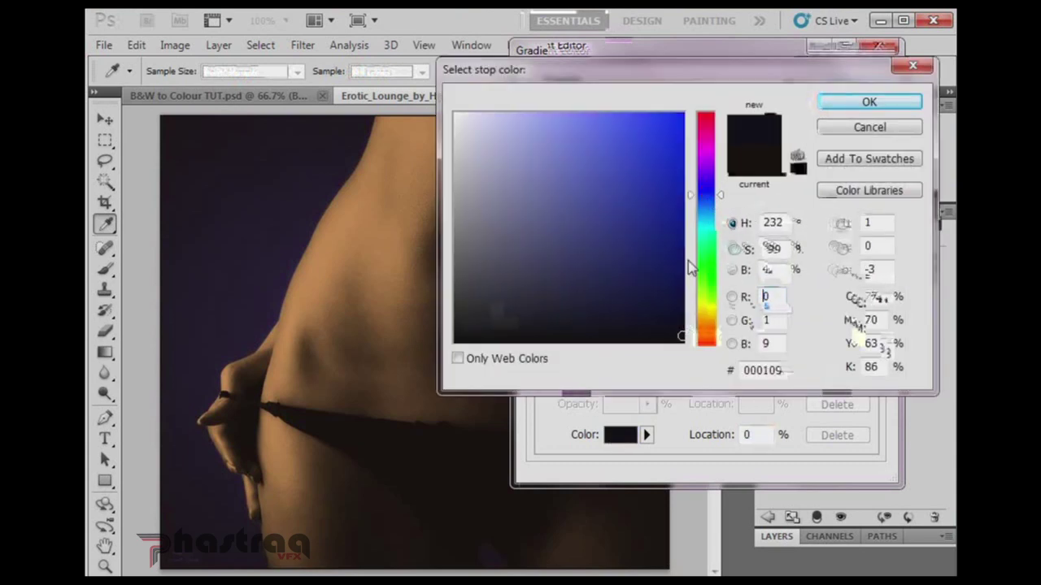
pyautogui.moveTo(680, 286); pyautogui.dragTo(678, 330)
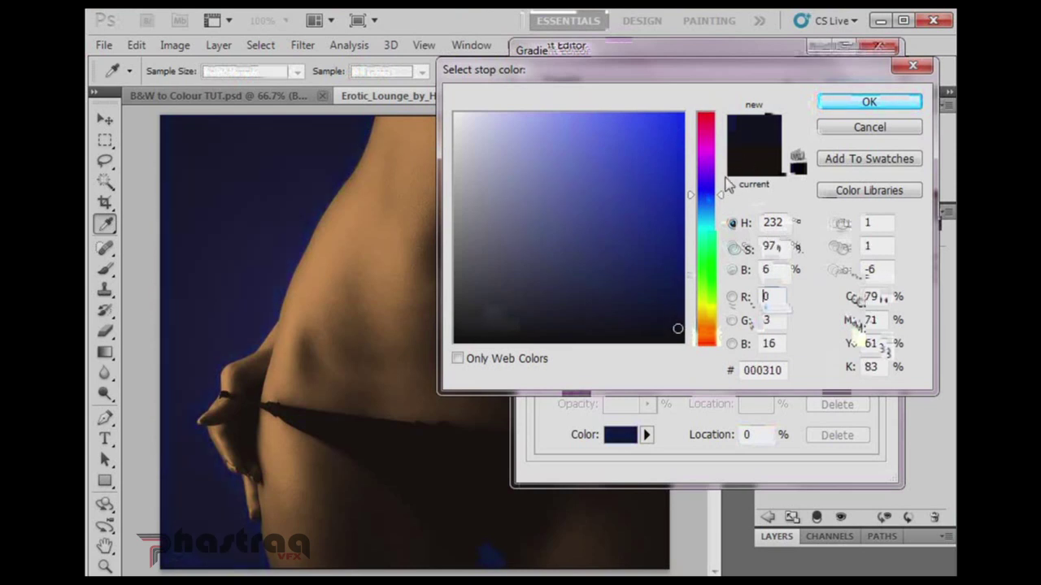
pyautogui.moveTo(715, 204); pyautogui.dragTo(711, 148)
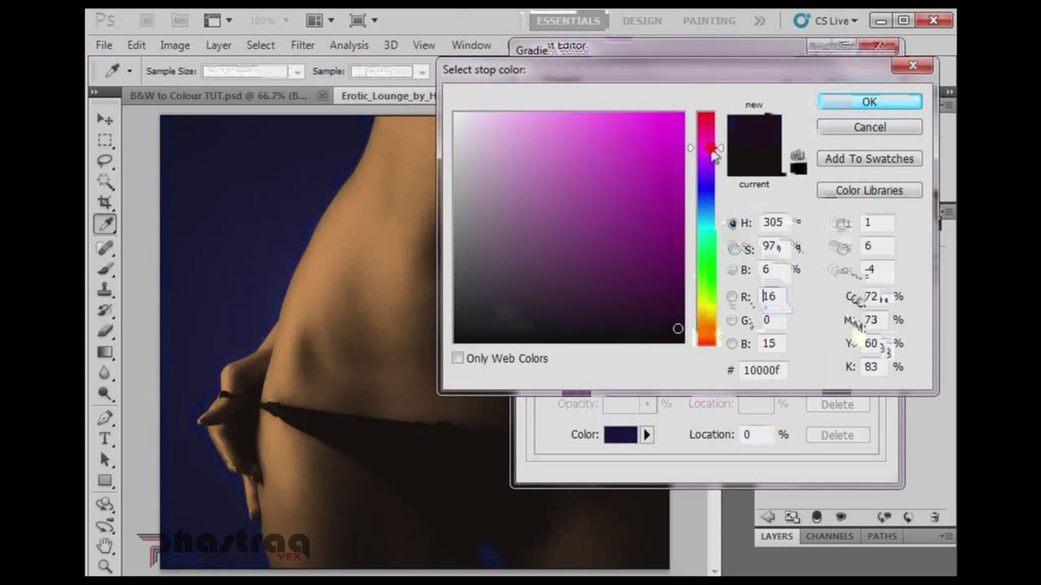
pyautogui.click(871, 103)
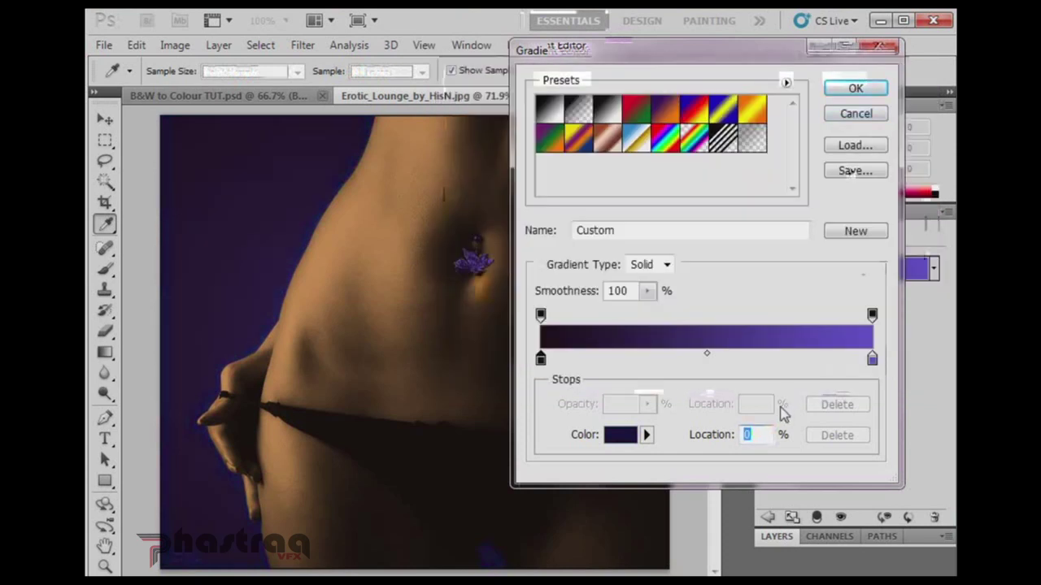
pyautogui.click(853, 89)
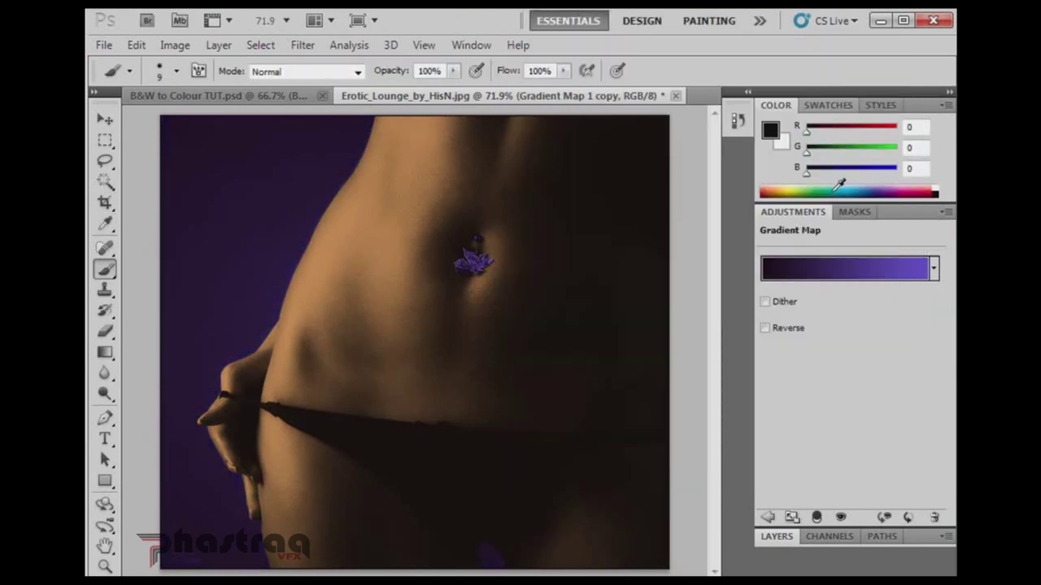
# Fill a rectangular selection around the navel jewellery with black on the Gradient Map 1 copy's mask and deselect
pyautogui.click(776, 536)
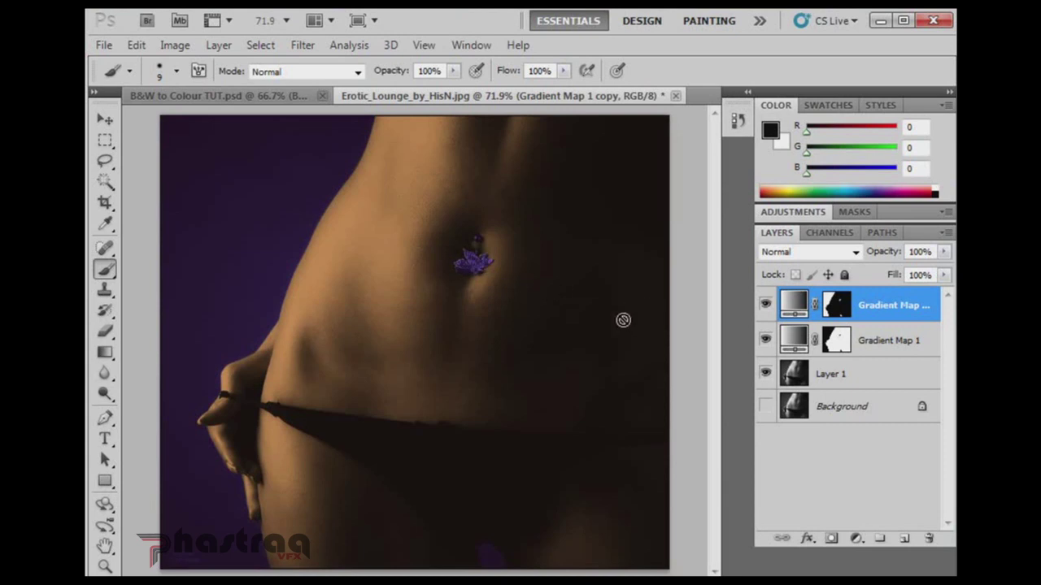
pyautogui.keyDown('alt'); pyautogui.click(835, 309); pyautogui.keyUp('alt')
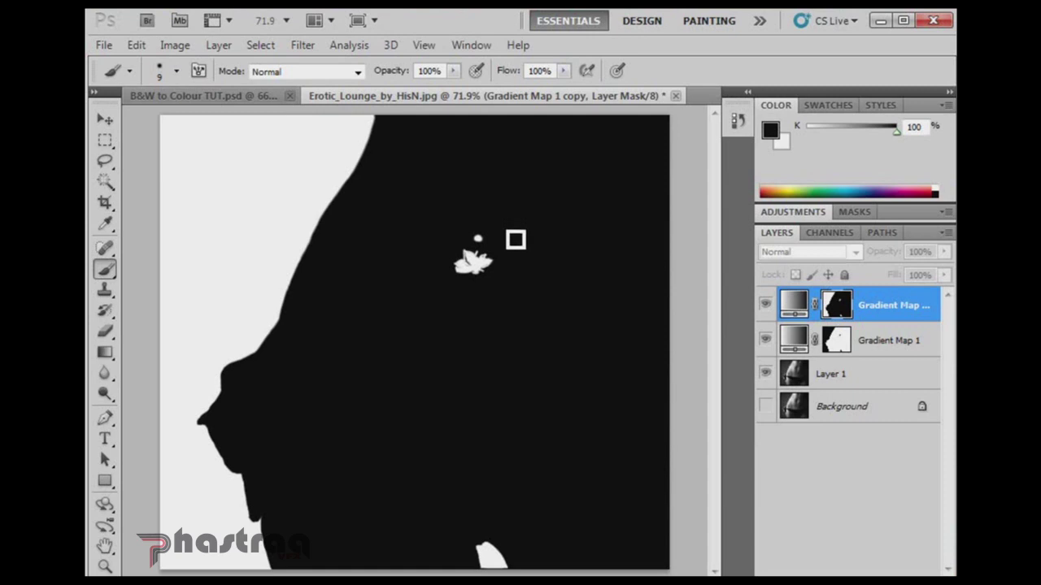
pyautogui.click(107, 142)
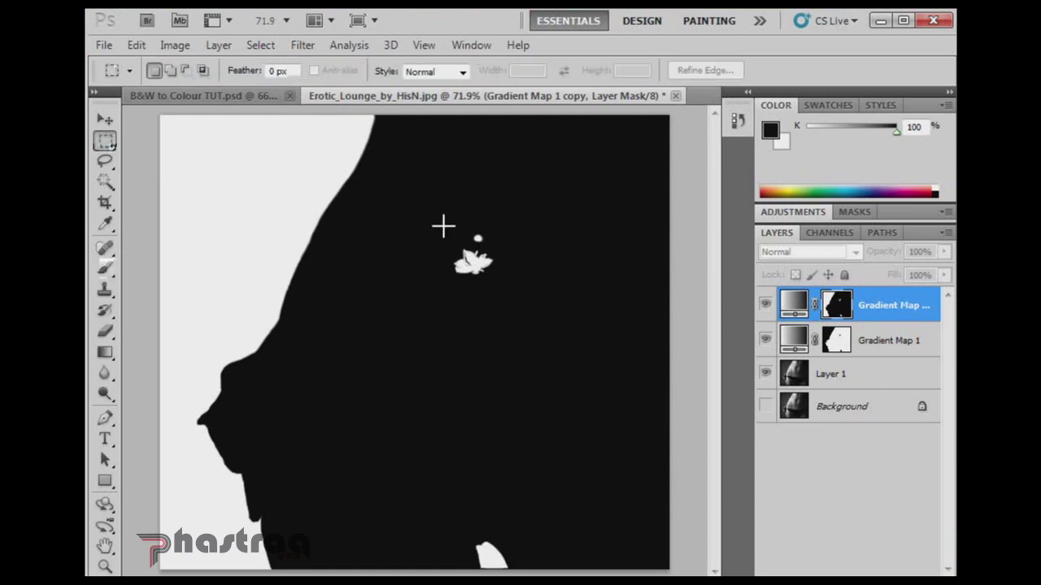
pyautogui.moveTo(429, 214); pyautogui.dragTo(525, 301)
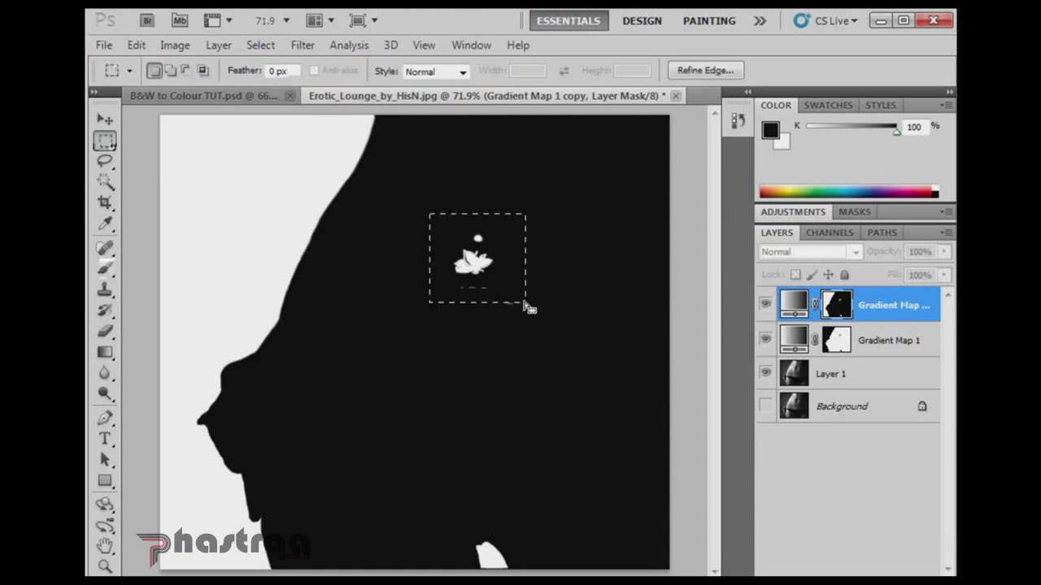
pyautogui.hotkey('alt', 'BackSpace')
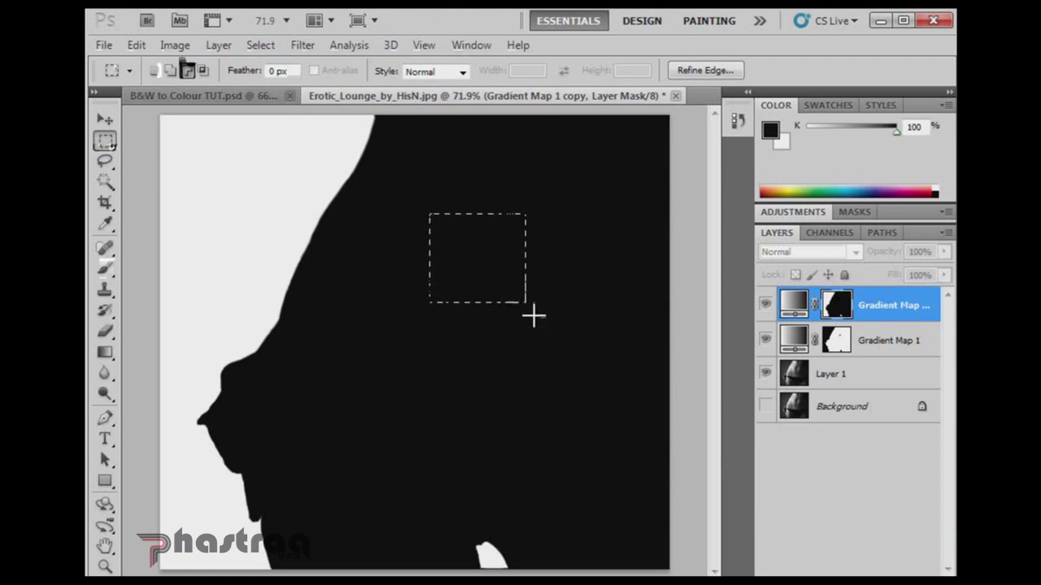
pyautogui.hotkey('ctrl', 'd')
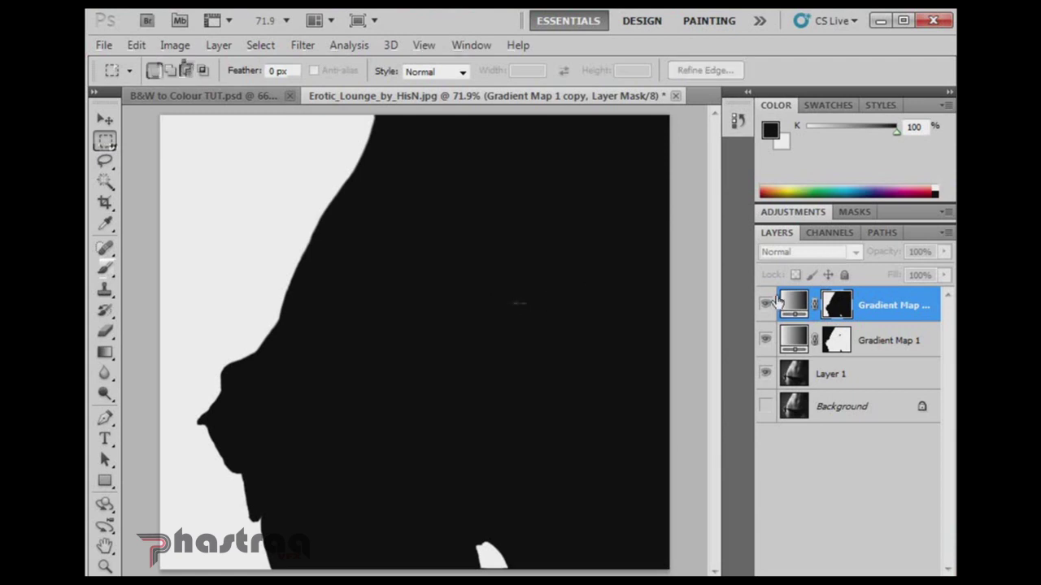
pyautogui.keyDown('alt'); pyautogui.click(831, 308); pyautogui.keyUp('alt')
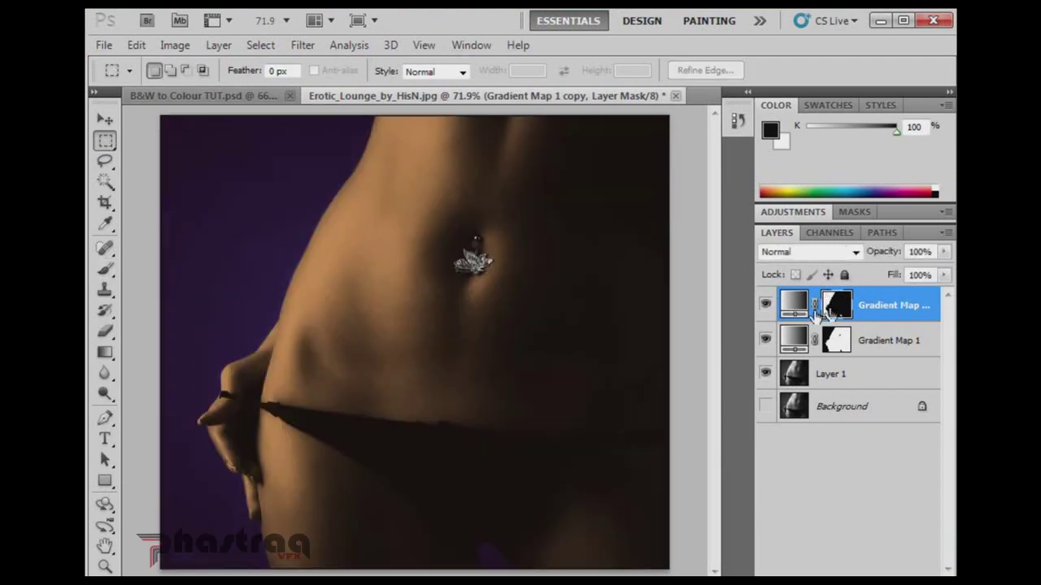
# Paint black over the fingernail at the hand's lower edge on the Gradient Map 1 mask with a 6-pixel brush
pyautogui.click(835, 348)
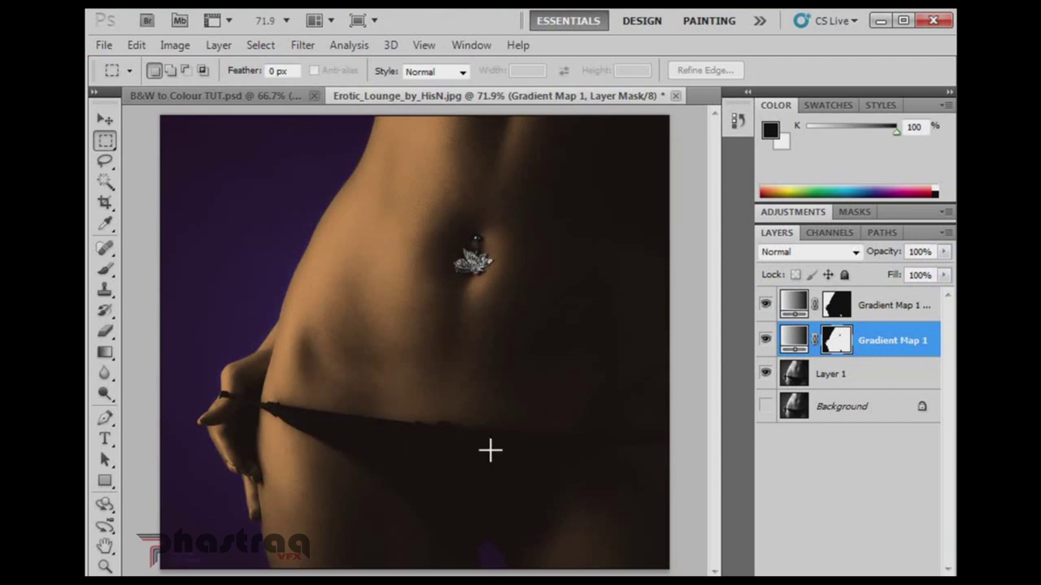
pyautogui.click(868, 343)
pyautogui.click(837, 339)
pyautogui.moveTo(240, 453); pyautogui.dragTo(312, 404)
pyautogui.press('b')
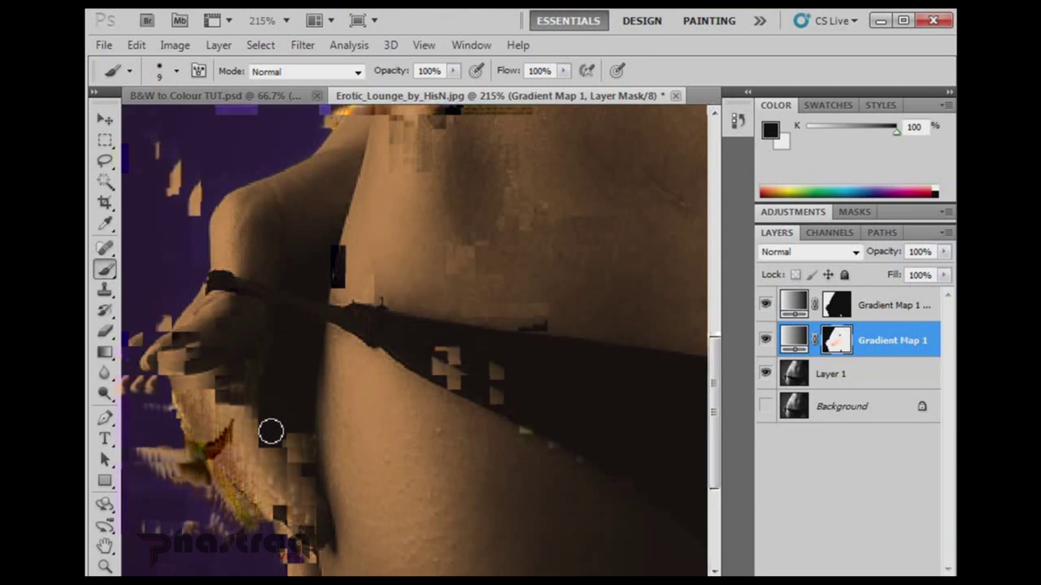
pyautogui.press('x')
pyautogui.moveTo(270, 430); pyautogui.dragTo(246, 506)
pyautogui.press('[')
pyautogui.press('[')
pyautogui.press('[')
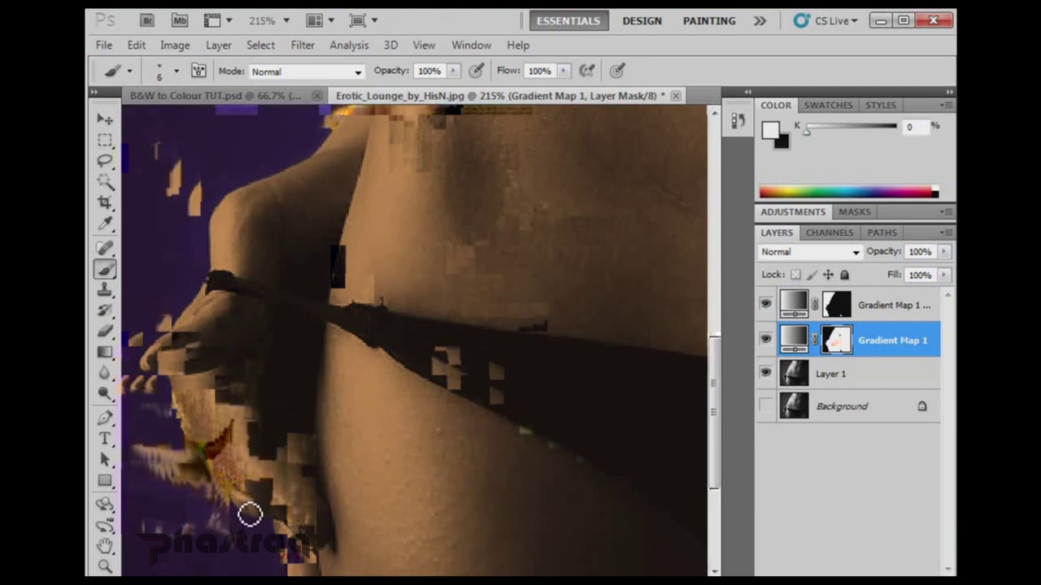
pyautogui.moveTo(238, 491)
pyautogui.mouseDown()
pyautogui.moveTo(298, 572)
pyautogui.moveTo(275, 557)
pyautogui.mouseUp()
pyautogui.press('x')
pyautogui.click(268, 533)
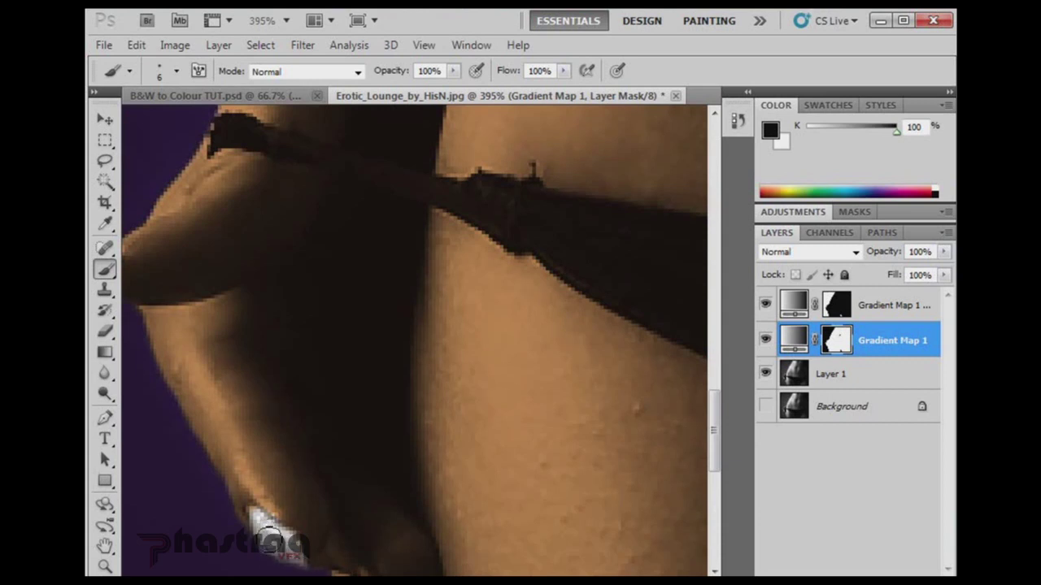
# Paint black over the thumbnail on the Gradient Map 1 mask with a 5-pixel brush
pyautogui.press('[')
pyautogui.press('space')
pyautogui.moveTo(274, 363); pyautogui.dragTo(617, 460)
pyautogui.moveTo(367, 312)
pyautogui.mouseDown()
pyautogui.moveTo(334, 361)
pyautogui.moveTo(350, 380)
pyautogui.mouseUp()
# Paint black over the two remaining fingernails on the mask and restore the surplus skin around them with white
pyautogui.press('space')
pyautogui.moveTo(383, 345); pyautogui.dragTo(199, 188)
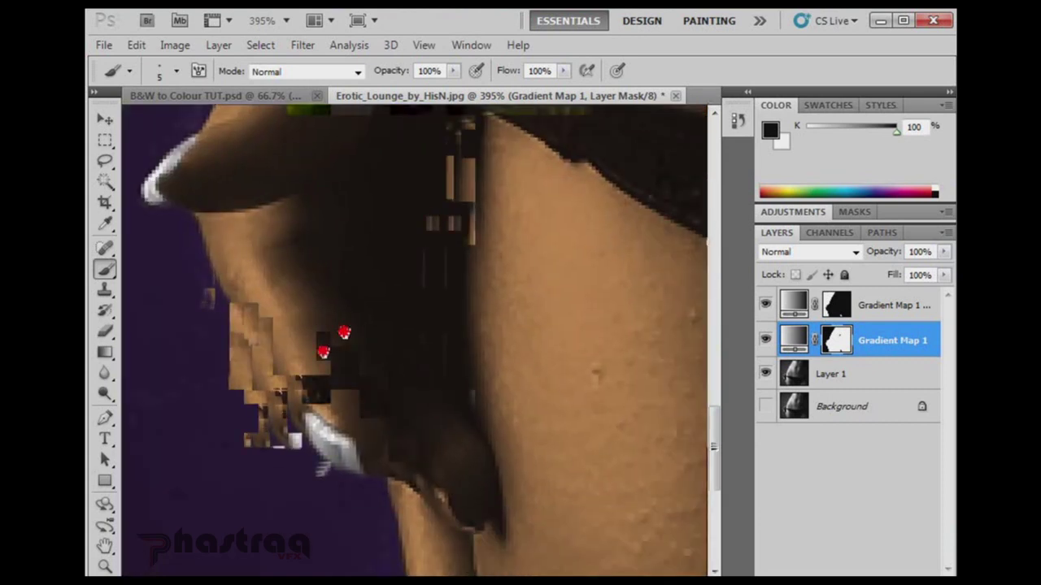
pyautogui.moveTo(344, 332); pyautogui.dragTo(214, 75)
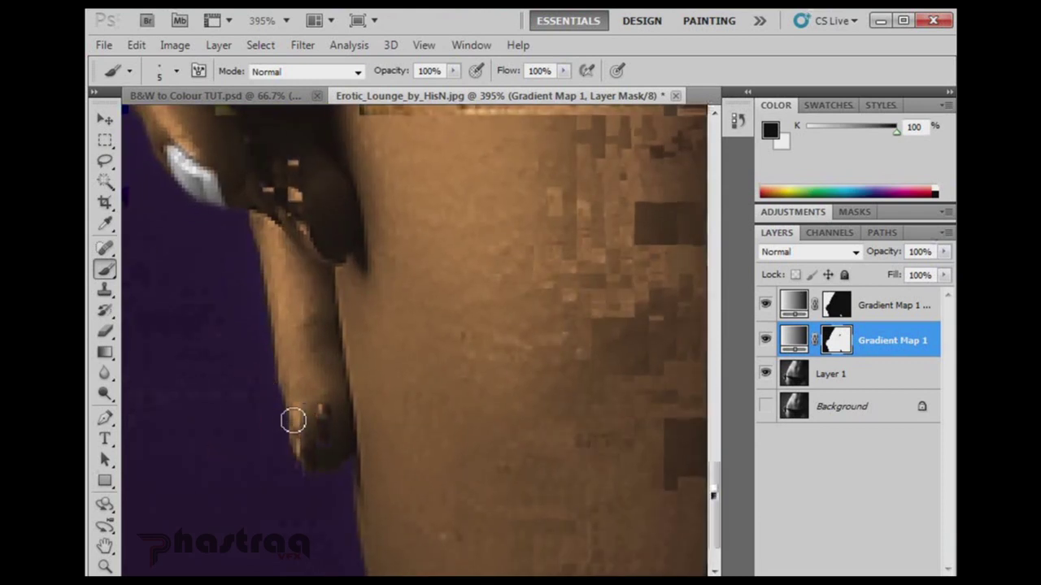
pyautogui.moveTo(293, 420)
pyautogui.mouseDown()
pyautogui.moveTo(296, 459)
pyautogui.moveTo(325, 488)
pyautogui.mouseUp()
pyautogui.moveTo(390, 292)
pyautogui.mouseDown()
pyautogui.moveTo(343, 357)
pyautogui.moveTo(250, 305)
pyautogui.moveTo(258, 318)
pyautogui.moveTo(254, 296)
pyautogui.moveTo(235, 287)
pyautogui.moveTo(295, 340)
pyautogui.mouseUp()
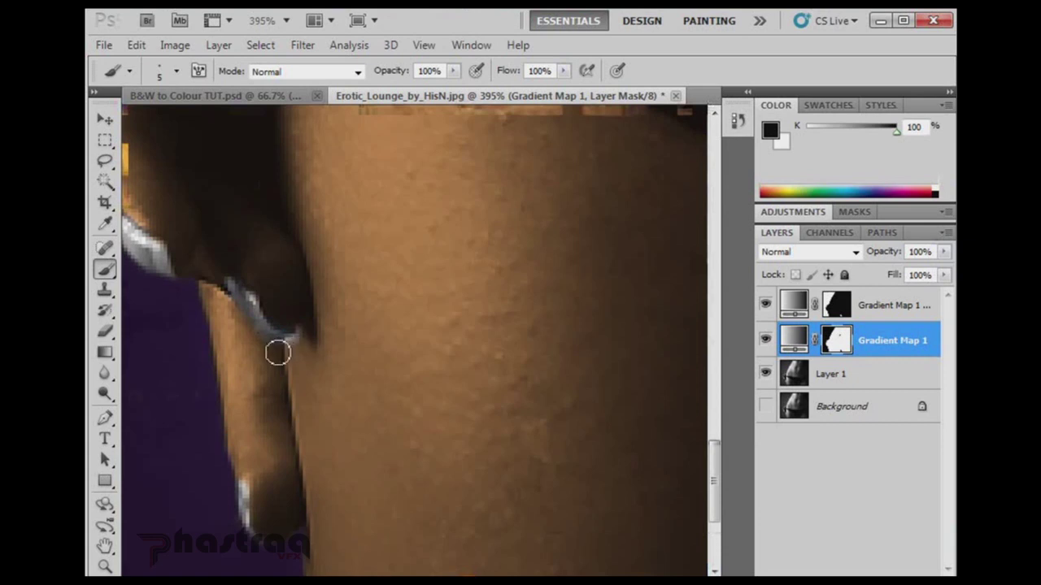
pyautogui.press('x')
pyautogui.moveTo(252, 337)
pyautogui.mouseDown()
pyautogui.moveTo(291, 348)
pyautogui.moveTo(314, 332)
pyautogui.moveTo(286, 348)
pyautogui.moveTo(309, 341)
pyautogui.moveTo(241, 336)
pyautogui.moveTo(219, 286)
pyautogui.moveTo(222, 269)
pyautogui.moveTo(245, 279)
pyautogui.mouseUp()
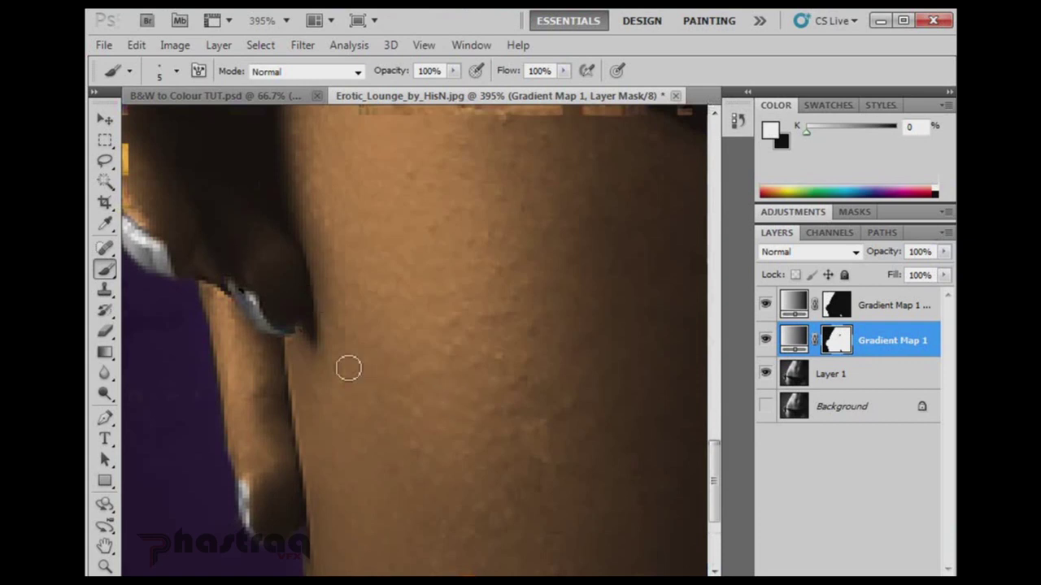
pyautogui.hotkey('ctrl', '0')
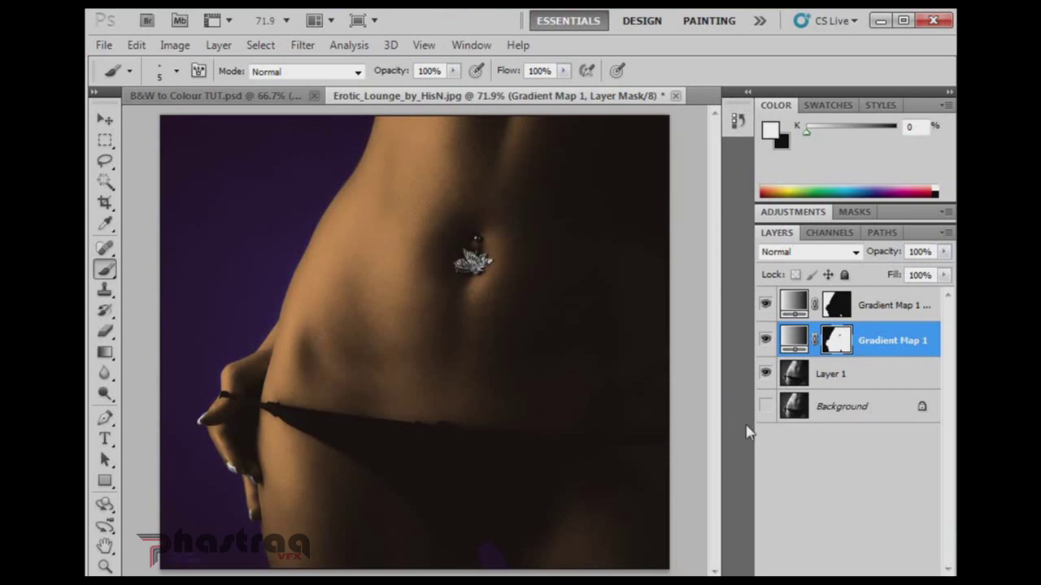
# Compare the photo with and without the two Gradient Map layers by toggling layer visibility, and examine the navel jewellery
pyautogui.keyDown('alt'); pyautogui.click(765, 373); pyautogui.keyUp('alt')
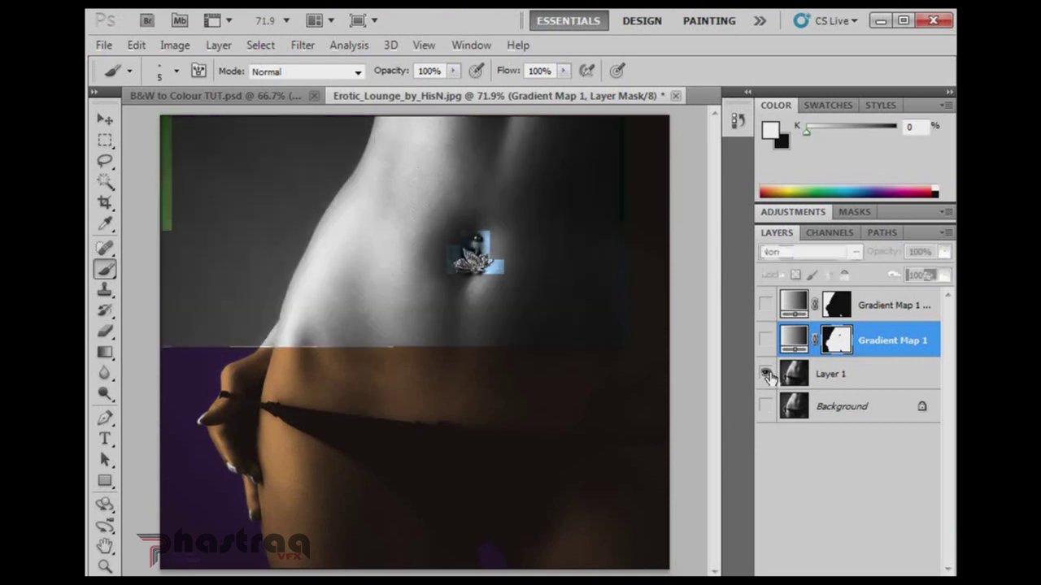
pyautogui.keyDown('alt'); pyautogui.click(767, 374); pyautogui.keyUp('alt')
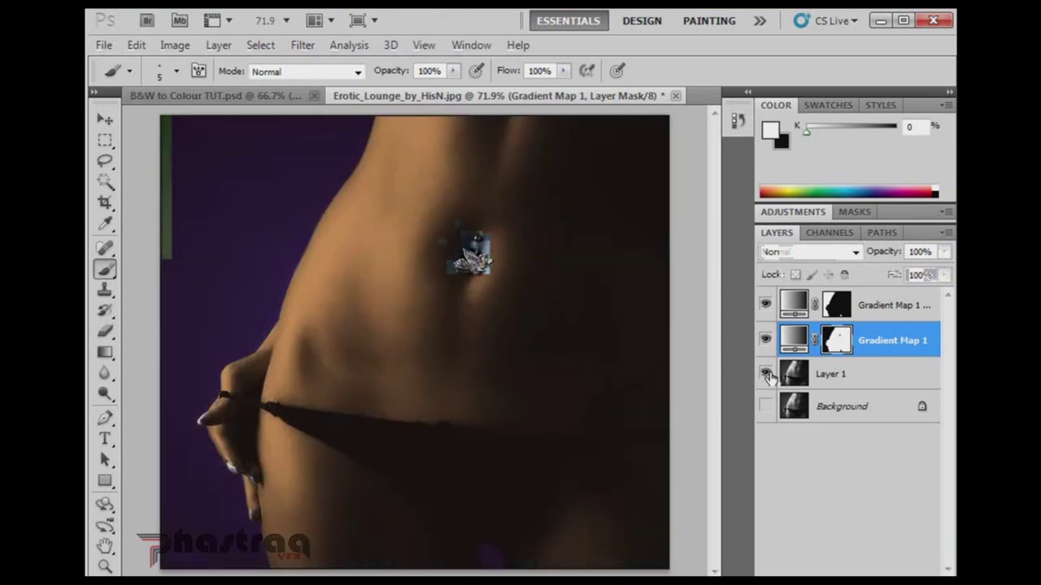
pyautogui.click(767, 305)
pyautogui.click(766, 340)
pyautogui.click(767, 339)
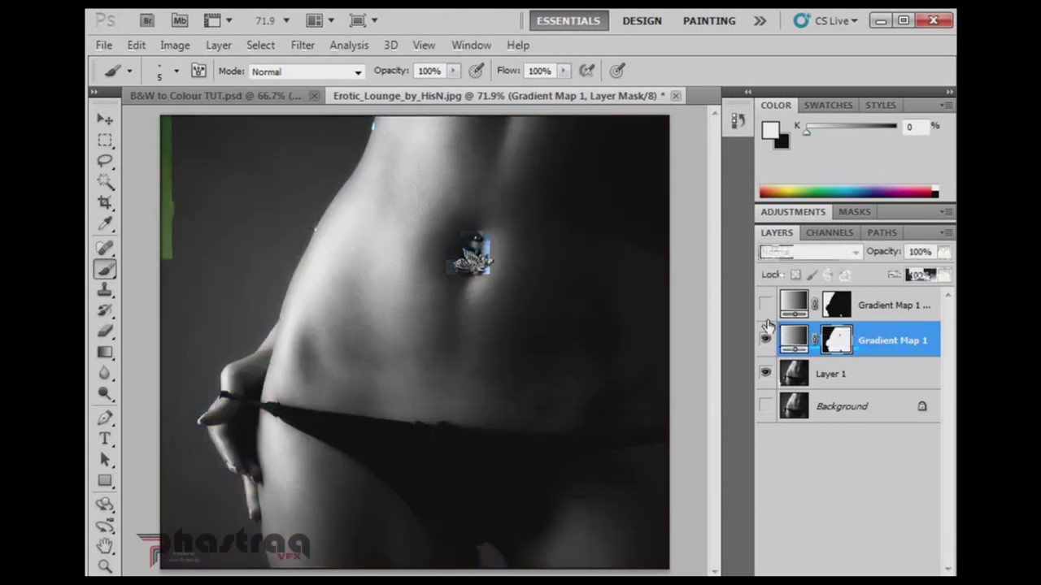
pyautogui.click(767, 305)
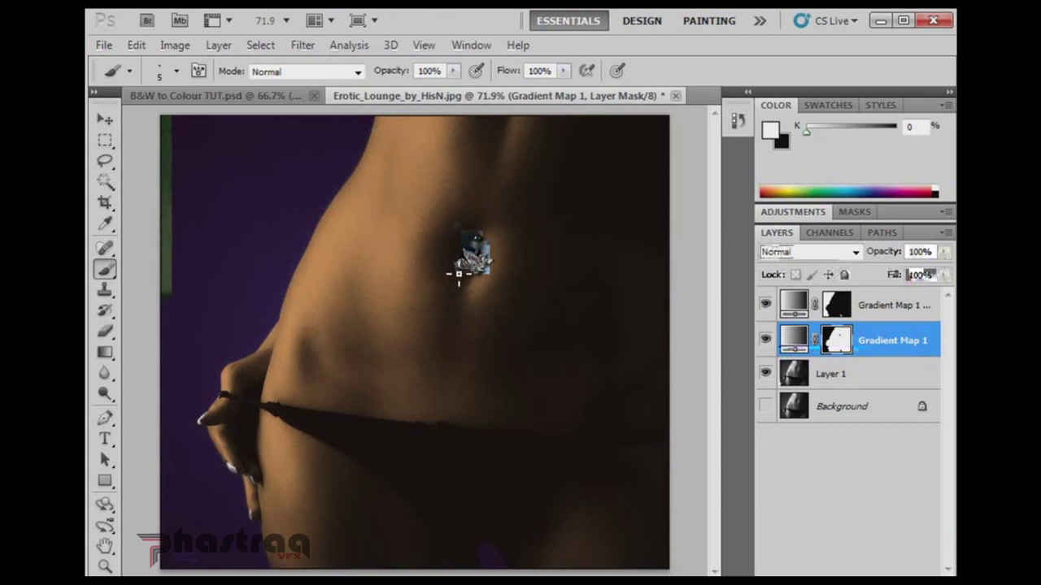
pyautogui.moveTo(457, 274)
pyautogui.mouseDown()
pyautogui.moveTo(492, 290)
pyautogui.moveTo(485, 262)
pyautogui.mouseUp()
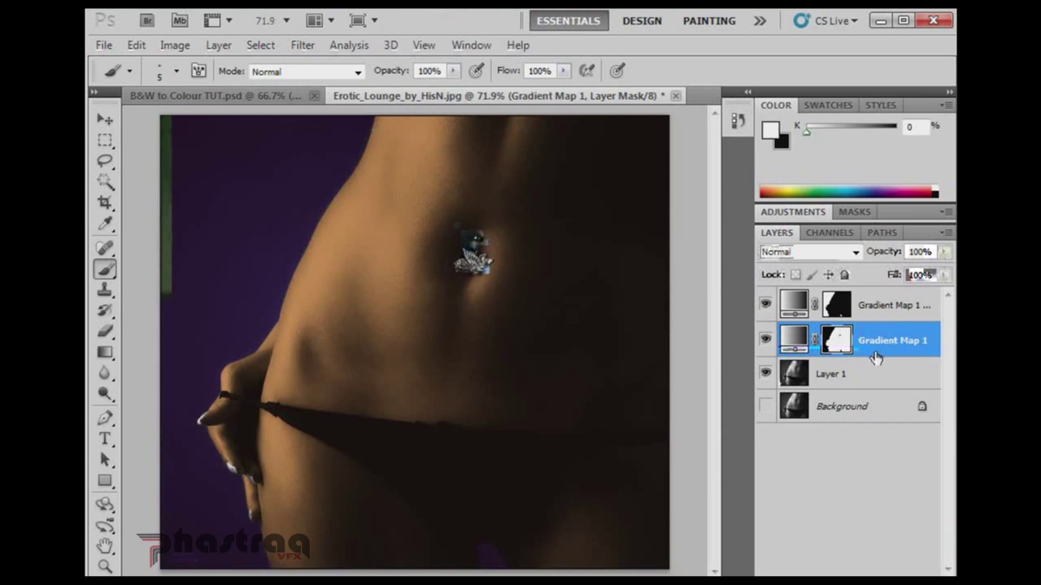